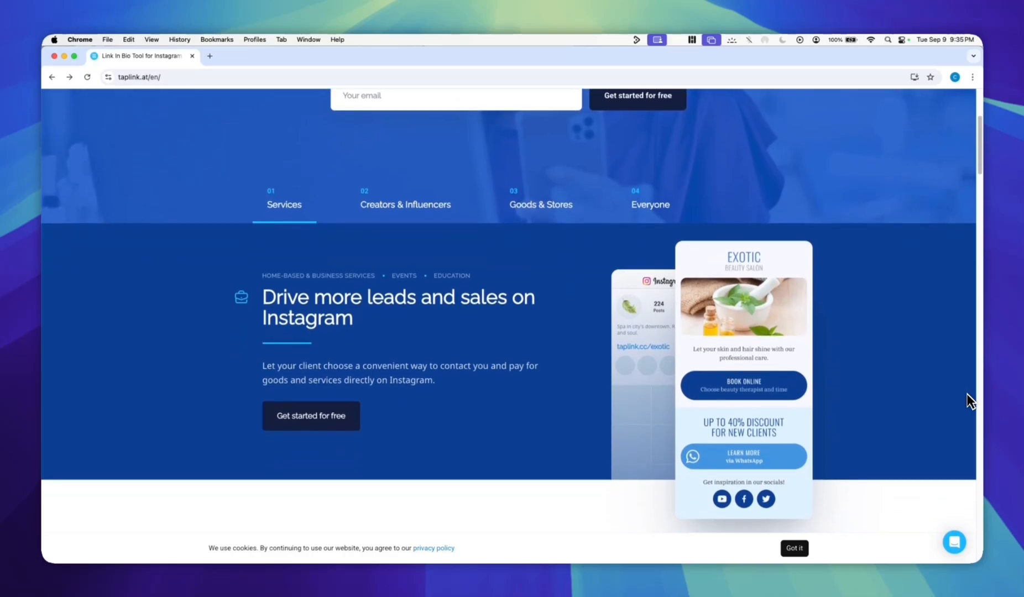
Examine the homepage's services pitch, the "Taplink allows to" list and the "Easier than you think" section.
{"action": "scroll", "coordinate": [966, 394], "scroll_direction": "down", "scroll_amount": 2}
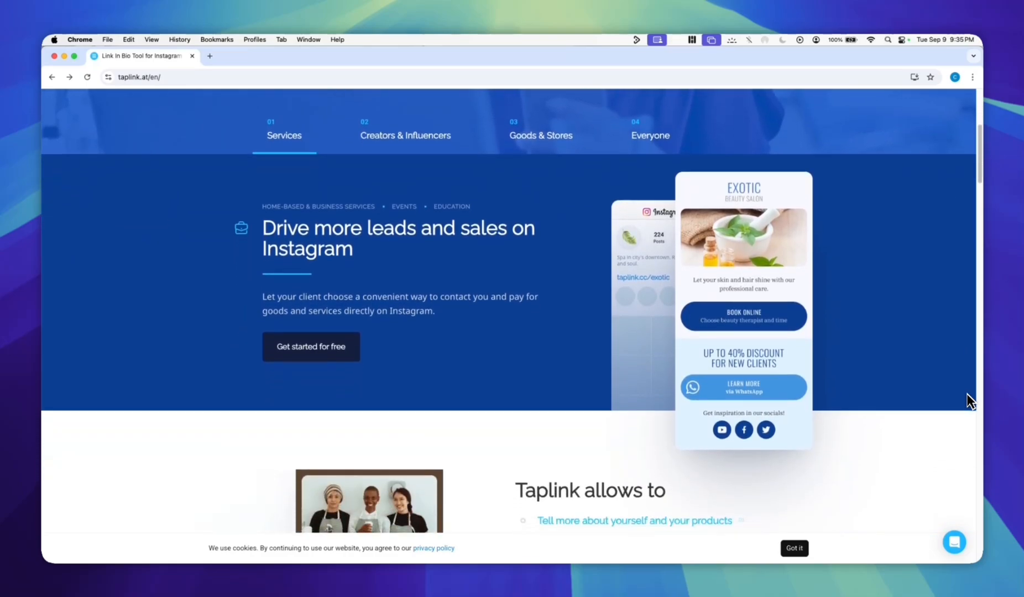
{"action": "scroll", "coordinate": [966, 394], "scroll_direction": "down", "scroll_amount": 2}
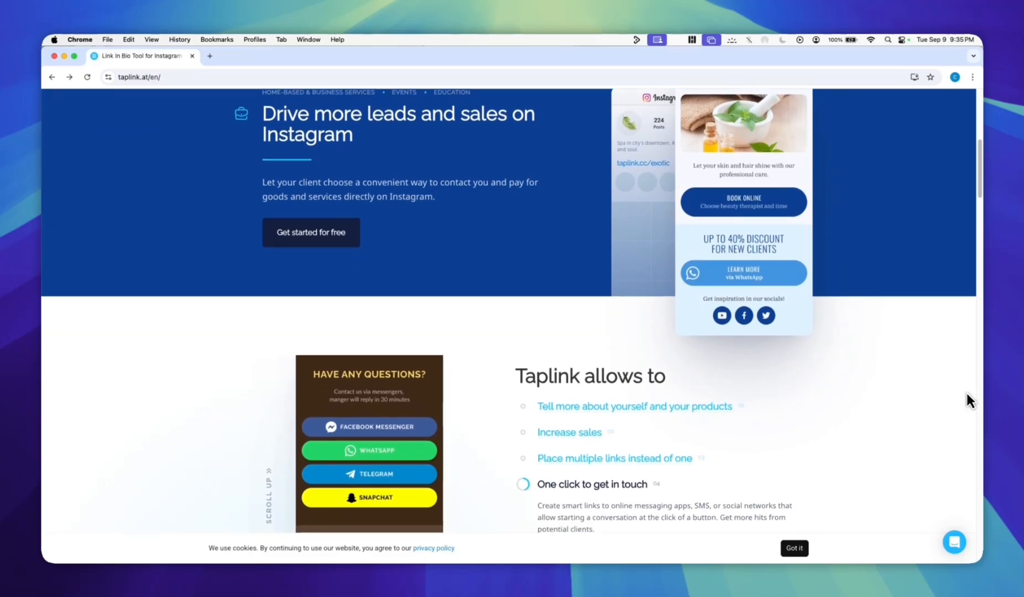
{"action": "scroll", "coordinate": [965, 391], "scroll_direction": "down", "scroll_amount": 2}
{"action": "scroll", "coordinate": [965, 391], "scroll_direction": "down", "scroll_amount": 3}
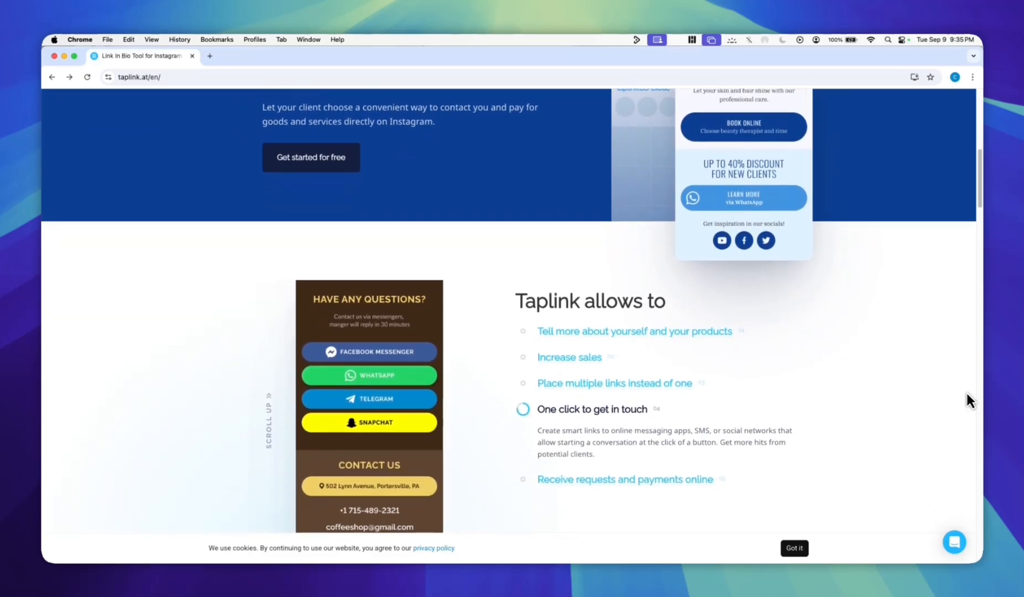
{"action": "scroll", "coordinate": [965, 392], "scroll_direction": "down", "scroll_amount": 3}
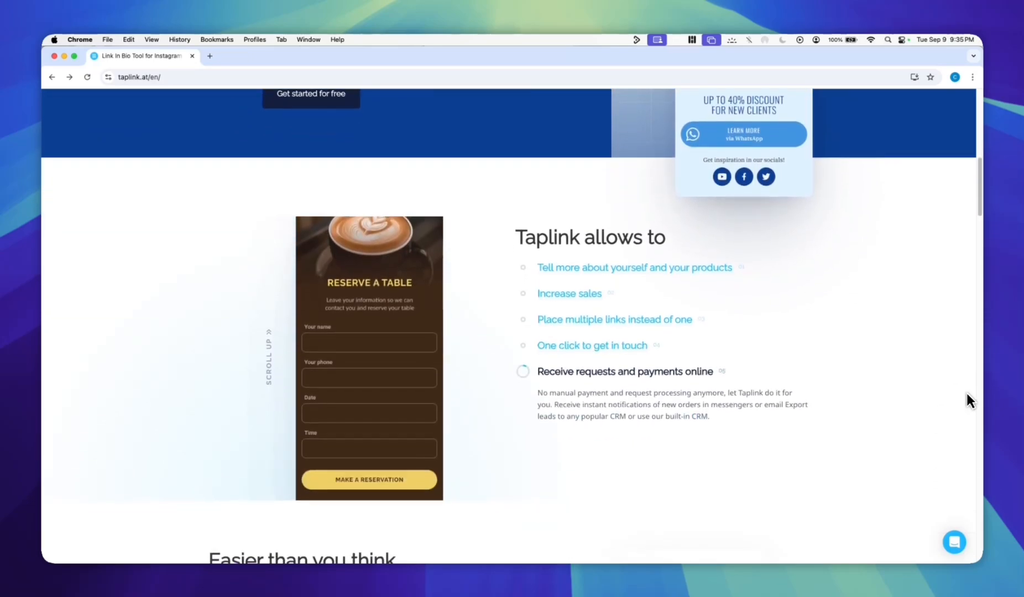
{"action": "scroll", "coordinate": [966, 394], "scroll_direction": "down", "scroll_amount": 4}
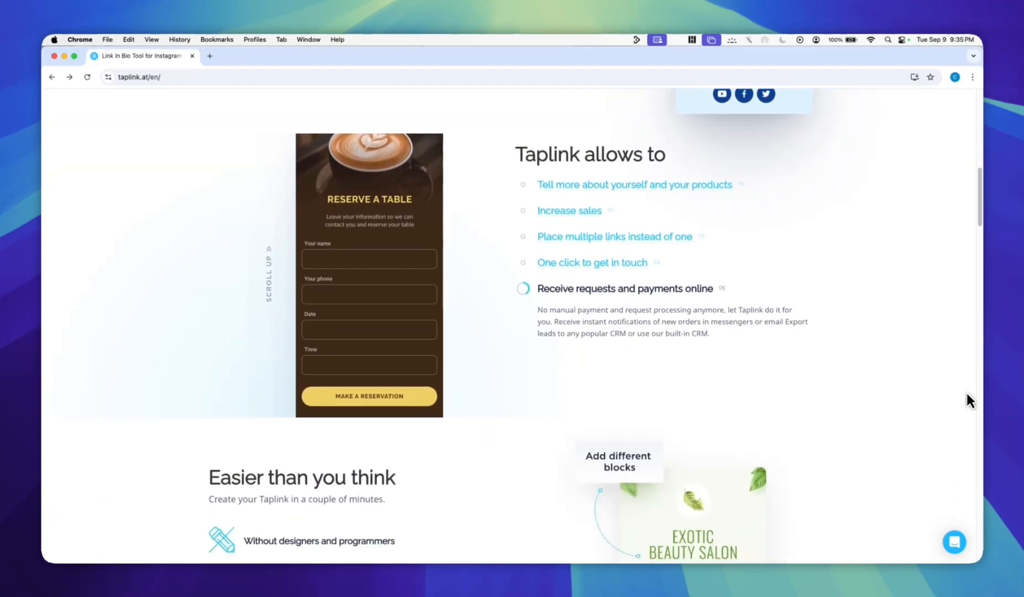
{"action": "scroll", "coordinate": [966, 393], "scroll_direction": "down", "scroll_amount": 3}
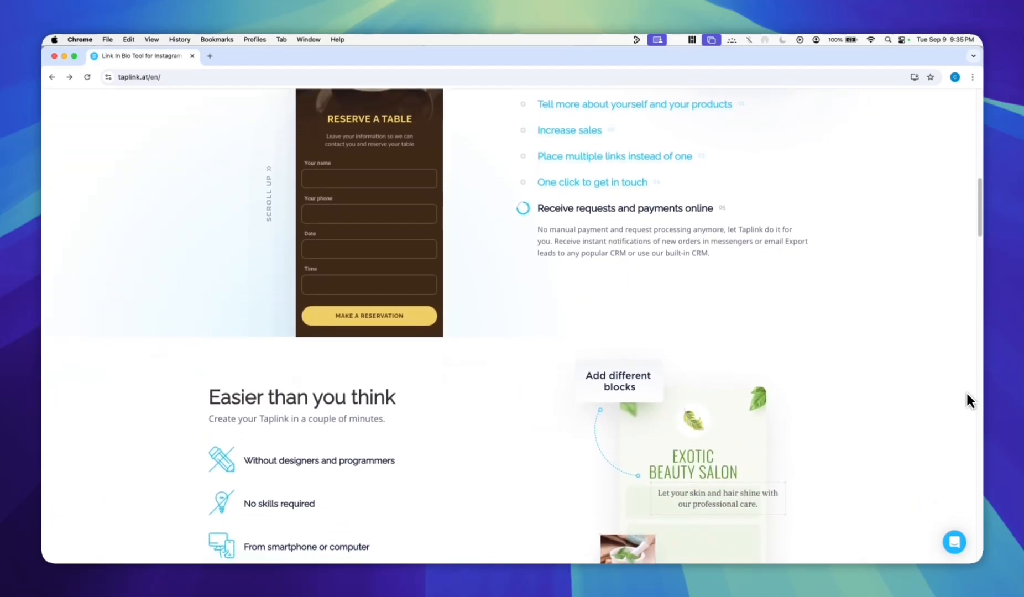
{"action": "scroll", "coordinate": [965, 391], "scroll_direction": "down", "scroll_amount": 3}
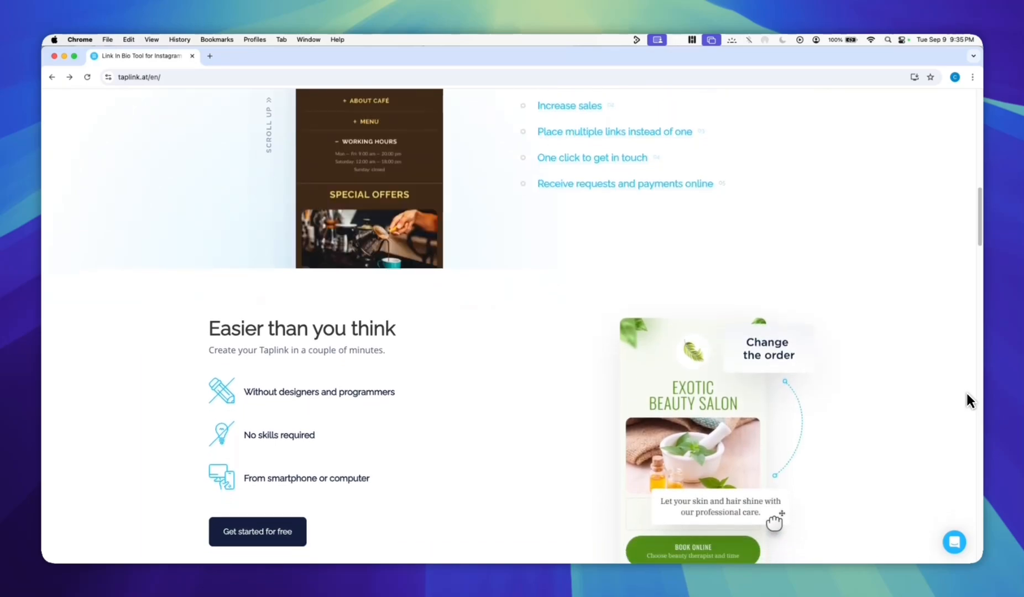
{"action": "scroll", "coordinate": [965, 391], "scroll_direction": "down", "scroll_amount": 4}
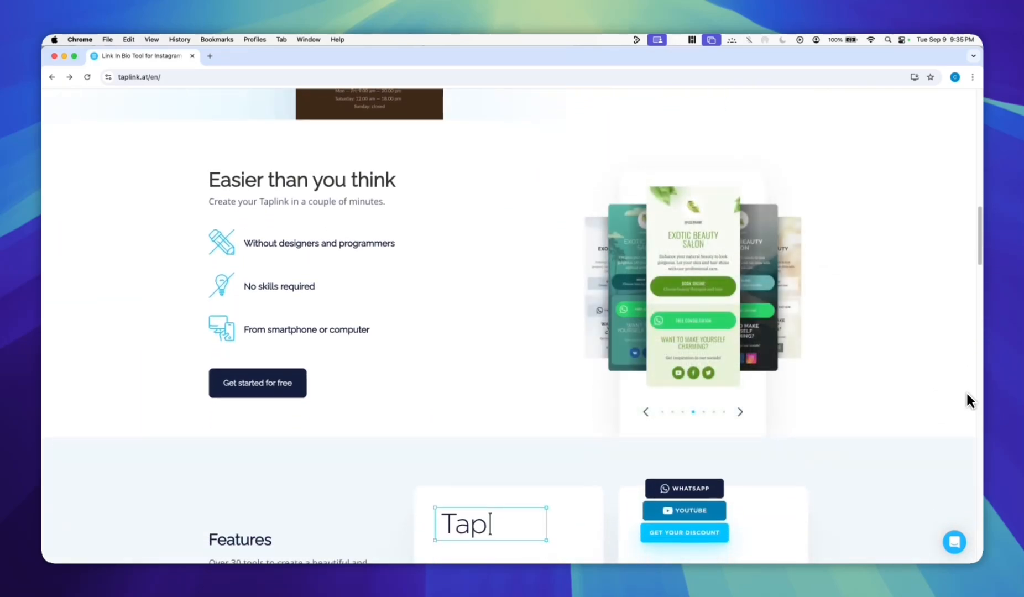
{"action": "scroll", "coordinate": [965, 391], "scroll_direction": "down", "scroll_amount": 3}
Examine the homepage's Features cards and the "Design in two clicks" template showcase.
{"action": "scroll", "coordinate": [965, 392], "scroll_direction": "down", "scroll_amount": 1}
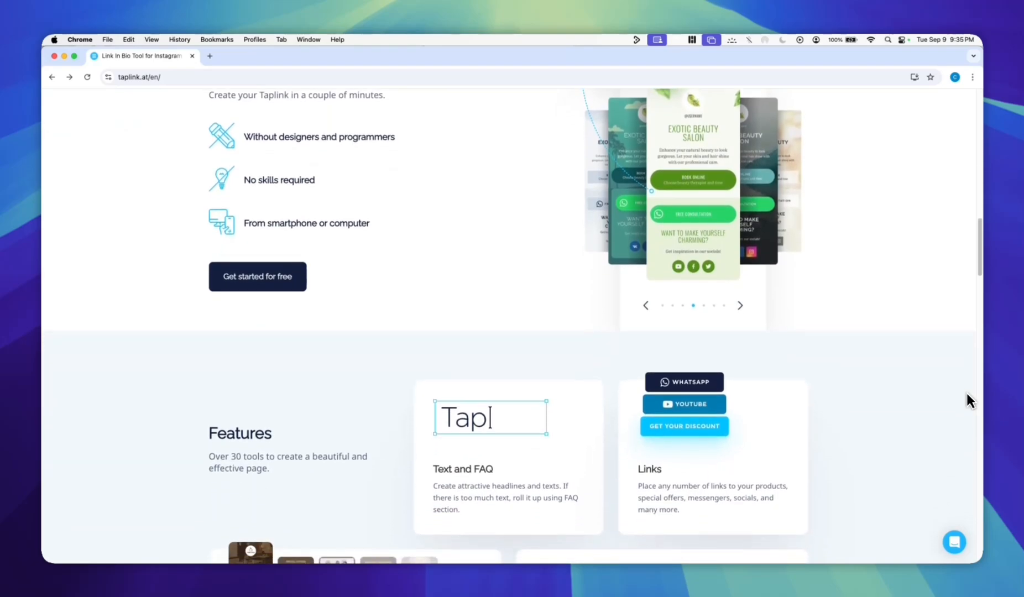
{"action": "scroll", "coordinate": [965, 391], "scroll_direction": "down", "scroll_amount": 2}
{"action": "scroll", "coordinate": [965, 391], "scroll_direction": "down", "scroll_amount": 1}
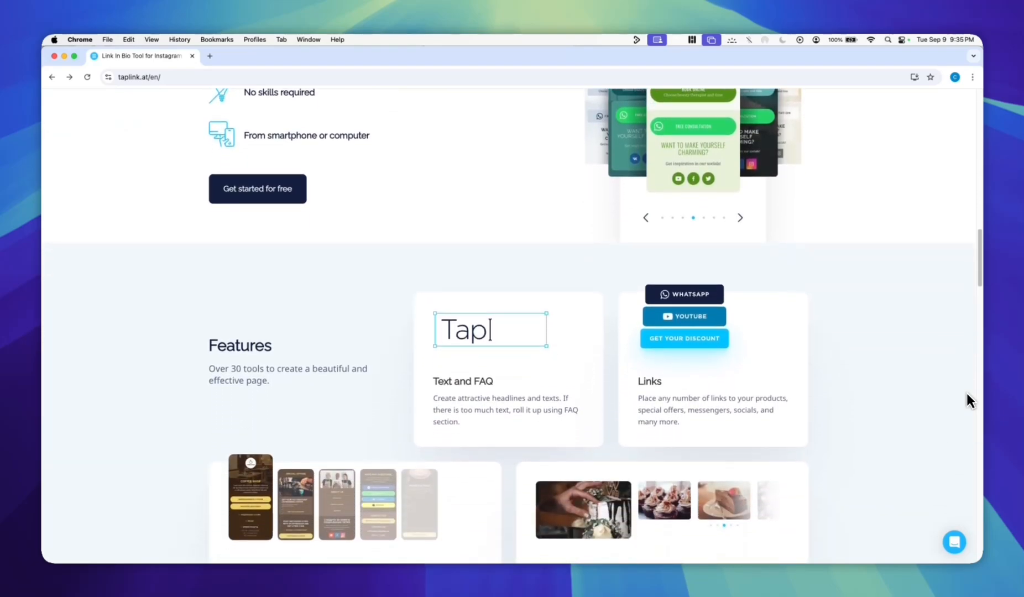
{"action": "scroll", "coordinate": [965, 392], "scroll_direction": "down", "scroll_amount": 1}
{"action": "scroll", "coordinate": [965, 391], "scroll_direction": "down", "scroll_amount": 3}
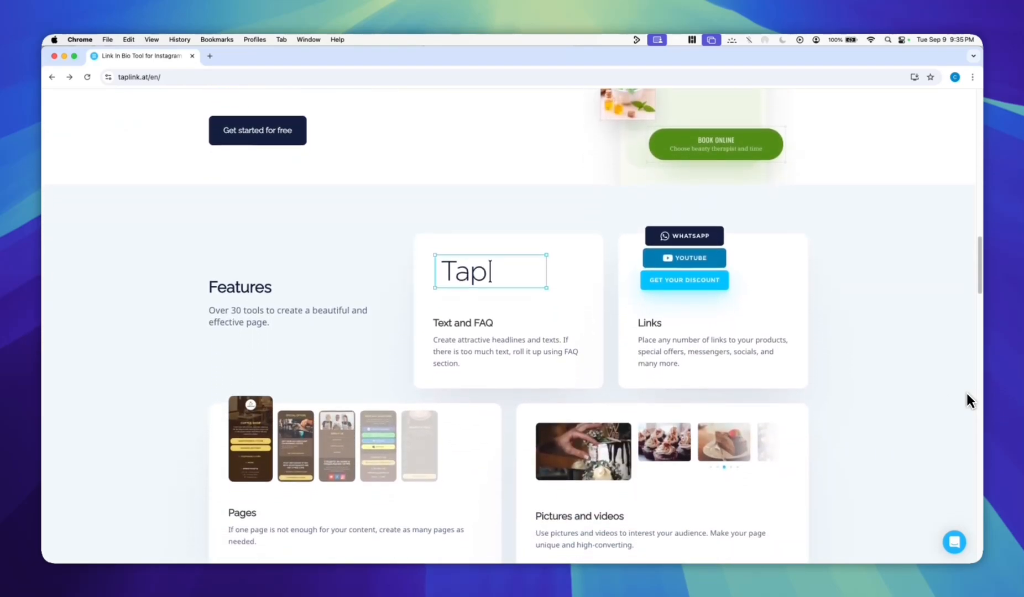
{"action": "scroll", "coordinate": [966, 394], "scroll_direction": "down", "scroll_amount": 4}
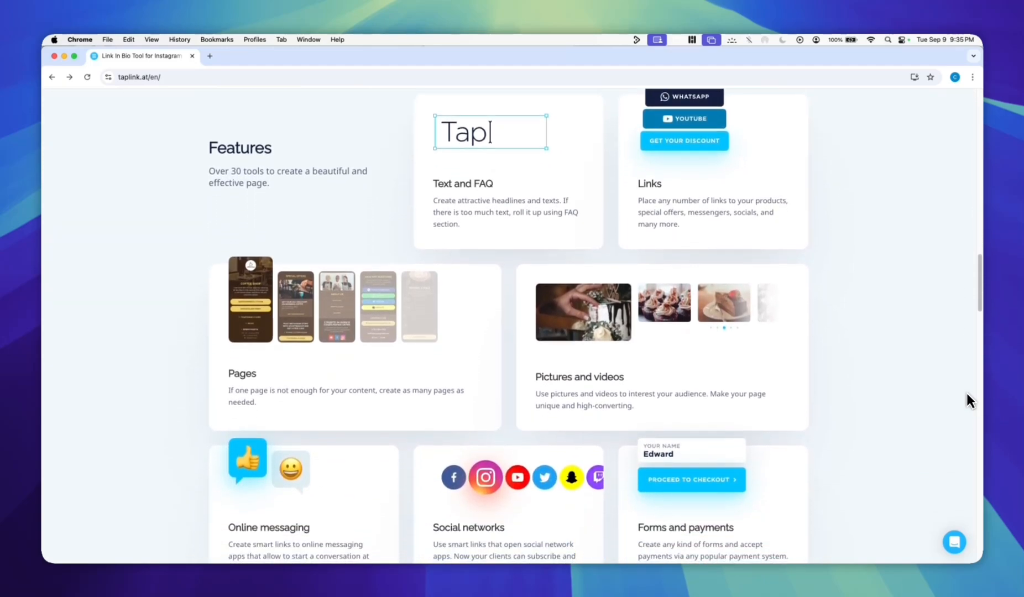
{"action": "scroll", "coordinate": [966, 395], "scroll_direction": "down", "scroll_amount": 3}
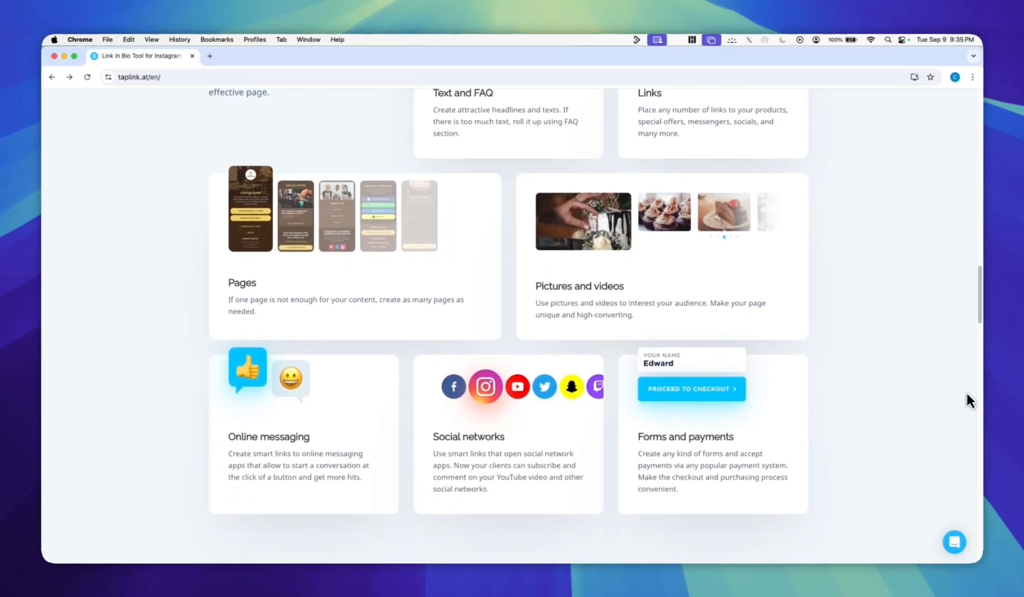
{"action": "scroll", "coordinate": [966, 394], "scroll_direction": "down", "scroll_amount": 3}
{"action": "scroll", "coordinate": [966, 394], "scroll_direction": "down", "scroll_amount": 3}
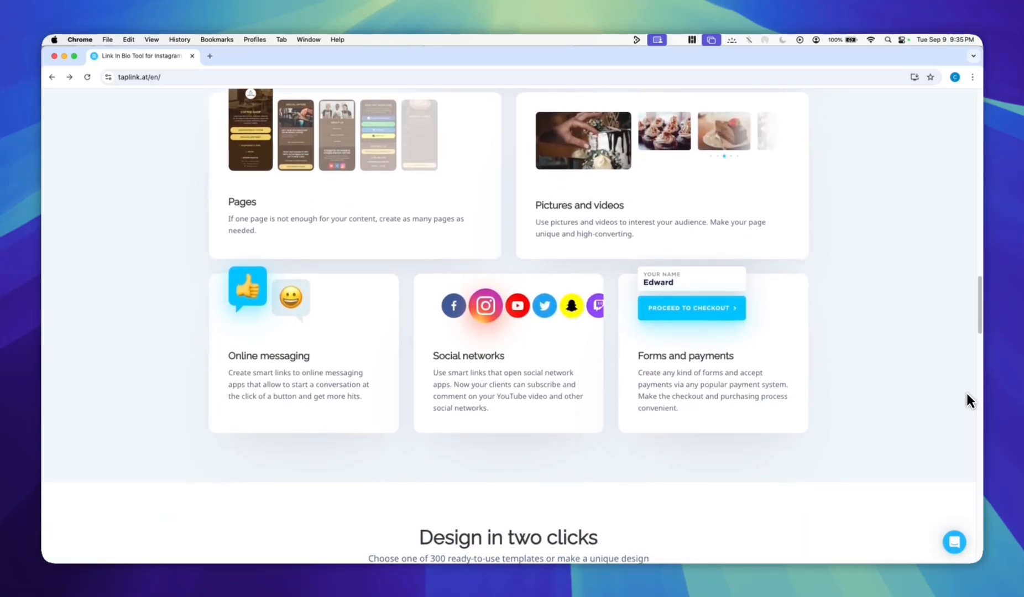
{"action": "scroll", "coordinate": [966, 394], "scroll_direction": "down", "scroll_amount": 5}
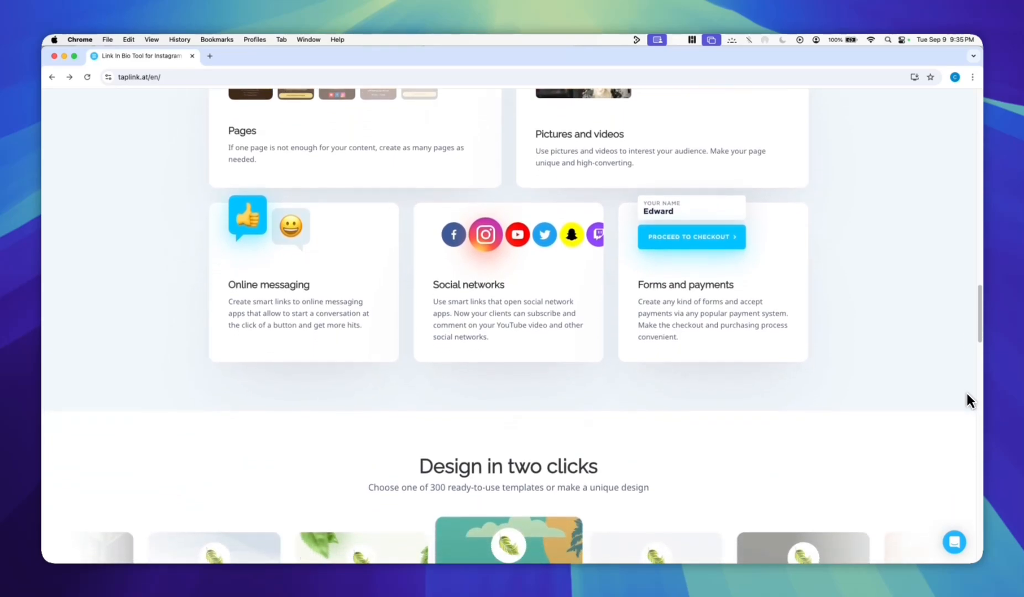
{"action": "scroll", "coordinate": [966, 394], "scroll_direction": "down", "scroll_amount": 4}
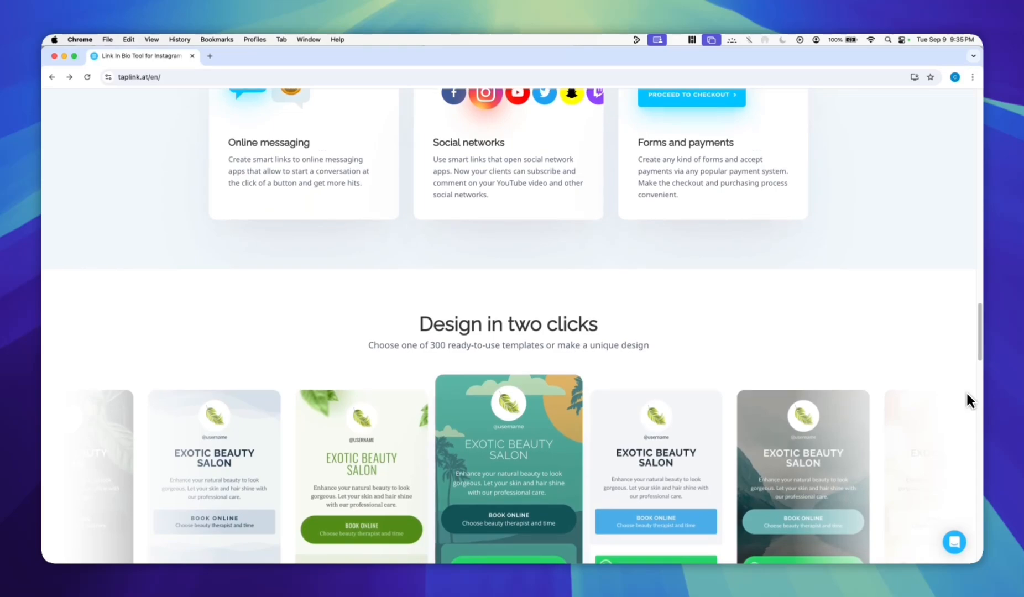
{"action": "scroll", "coordinate": [966, 394], "scroll_direction": "down", "scroll_amount": 4}
{"action": "scroll", "coordinate": [966, 399], "scroll_direction": "down", "scroll_amount": 1}
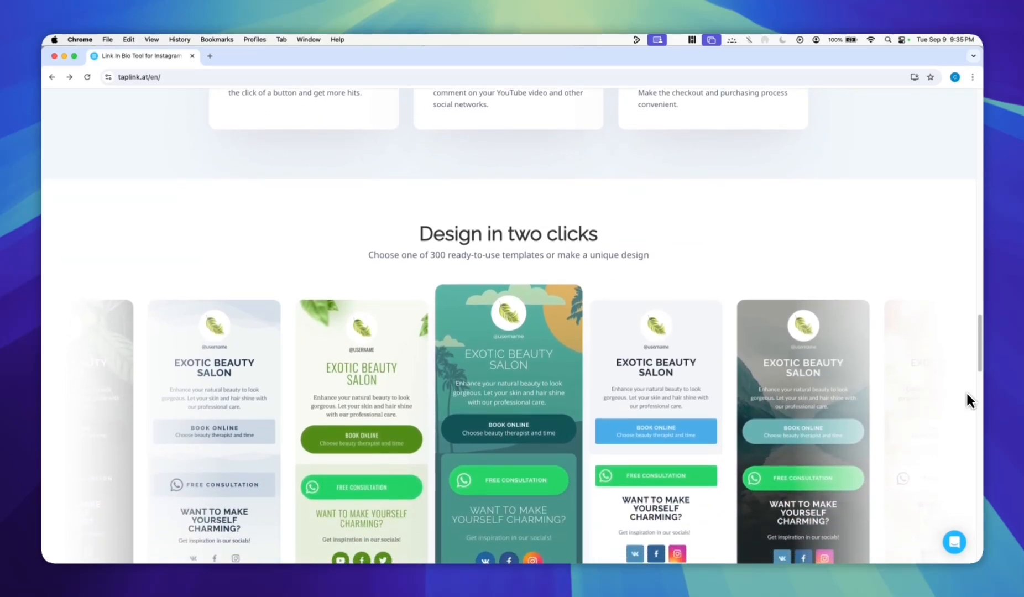
{"action": "scroll", "coordinate": [966, 399], "scroll_direction": "down", "scroll_amount": 2}
{"action": "scroll", "coordinate": [969, 398], "scroll_direction": "down", "scroll_amount": 2}
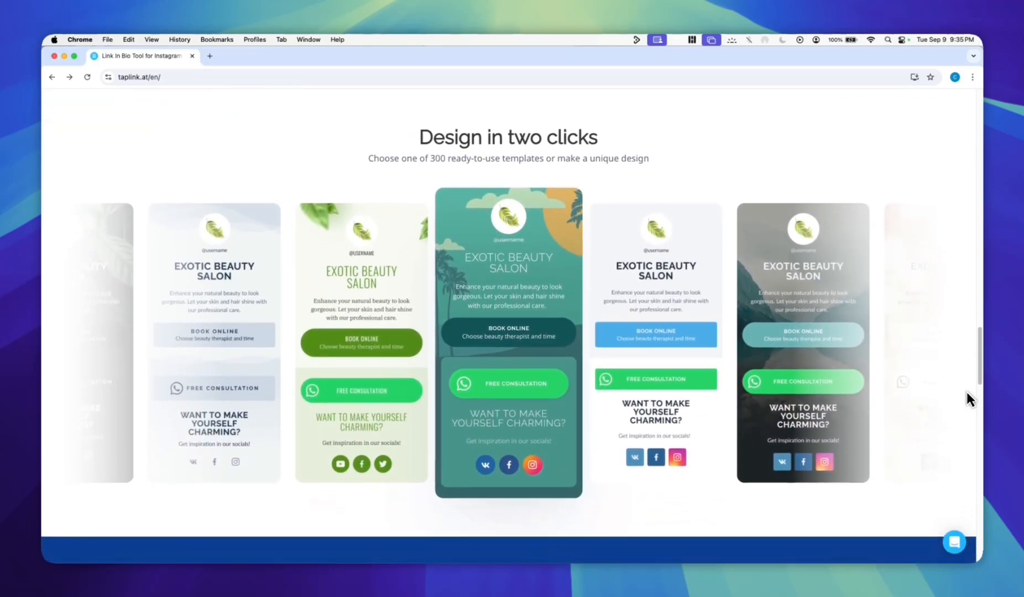
{"action": "scroll", "coordinate": [969, 401], "scroll_direction": "up", "scroll_amount": 20}
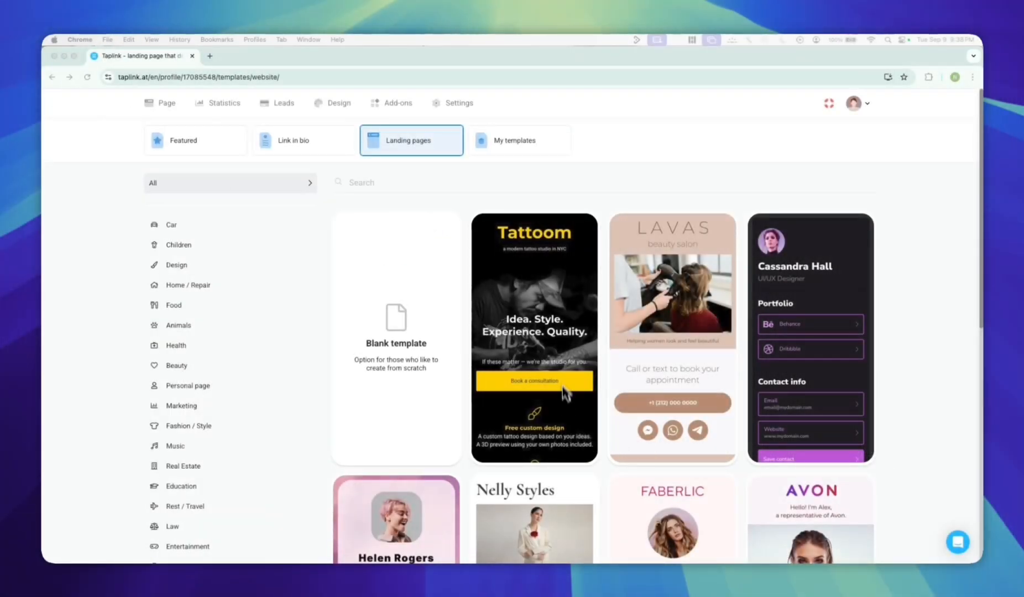
Browse the landing page templates, the Featured selection and the Link in bio templates.
{"action": "scroll", "coordinate": [607, 376], "scroll_direction": "down", "scroll_amount": 2}
{"action": "scroll", "coordinate": [608, 375], "scroll_direction": "up", "scroll_amount": 2}
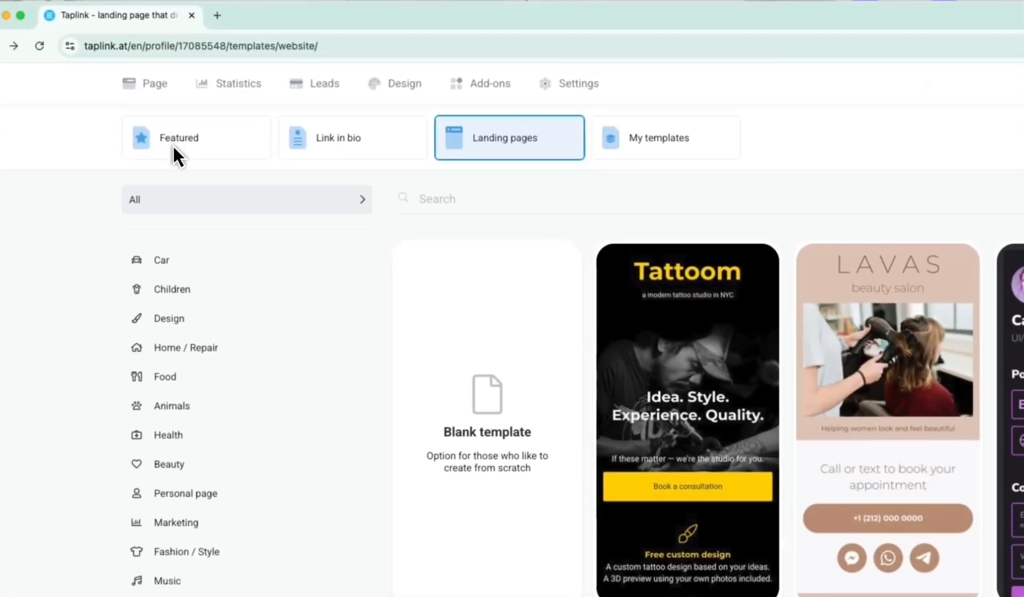
{"action": "left_click", "coordinate": [178, 149]}
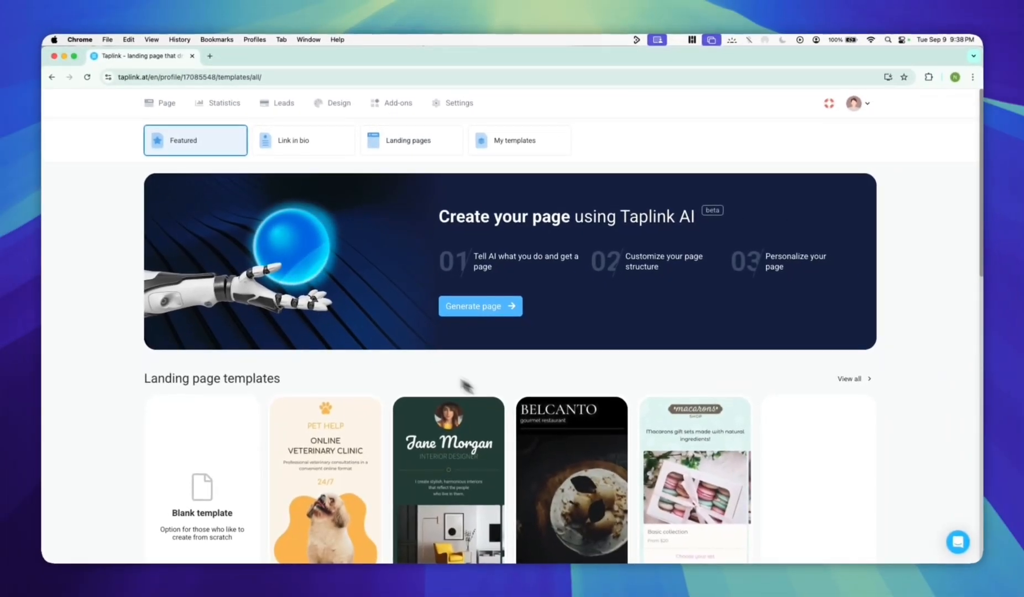
{"action": "scroll", "coordinate": [625, 507], "scroll_direction": "down", "scroll_amount": 5}
{"action": "scroll", "coordinate": [625, 507], "scroll_direction": "up", "scroll_amount": 5}
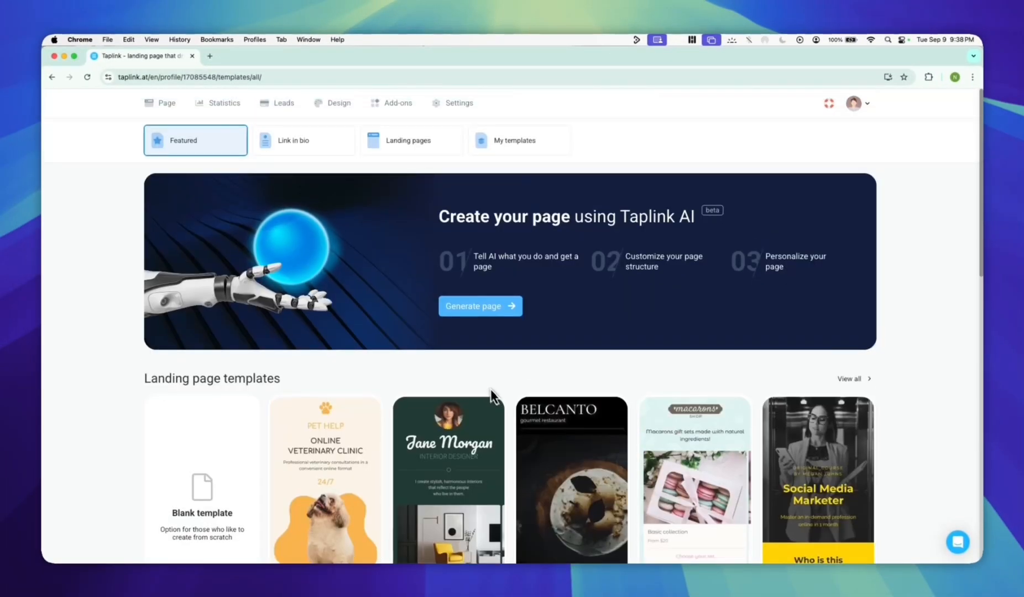
{"action": "left_click", "coordinate": [312, 145]}
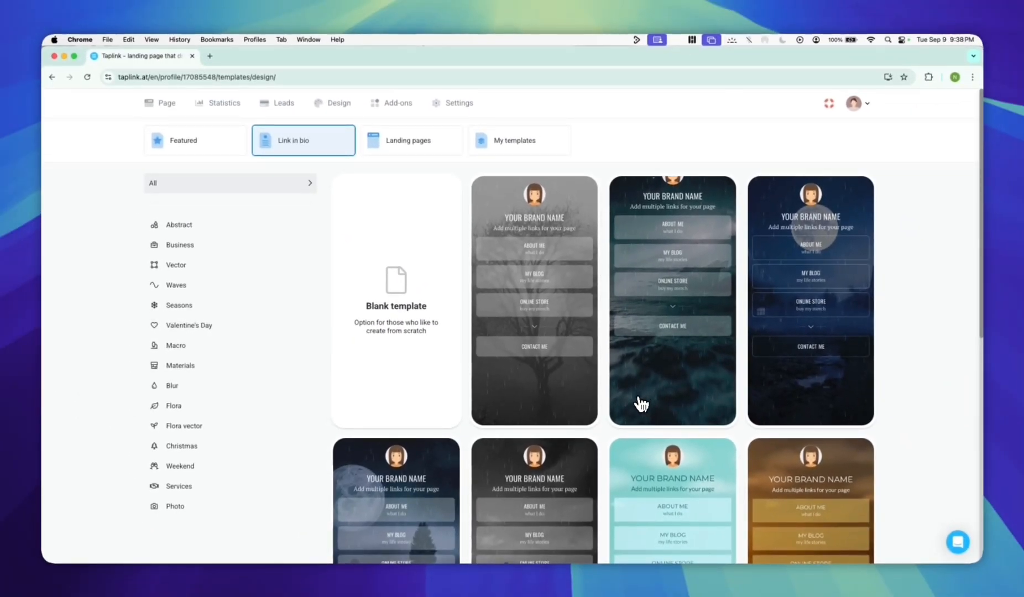
{"action": "scroll", "coordinate": [641, 404], "scroll_direction": "down", "scroll_amount": 5}
{"action": "scroll", "coordinate": [643, 400], "scroll_direction": "up", "scroll_amount": 5}
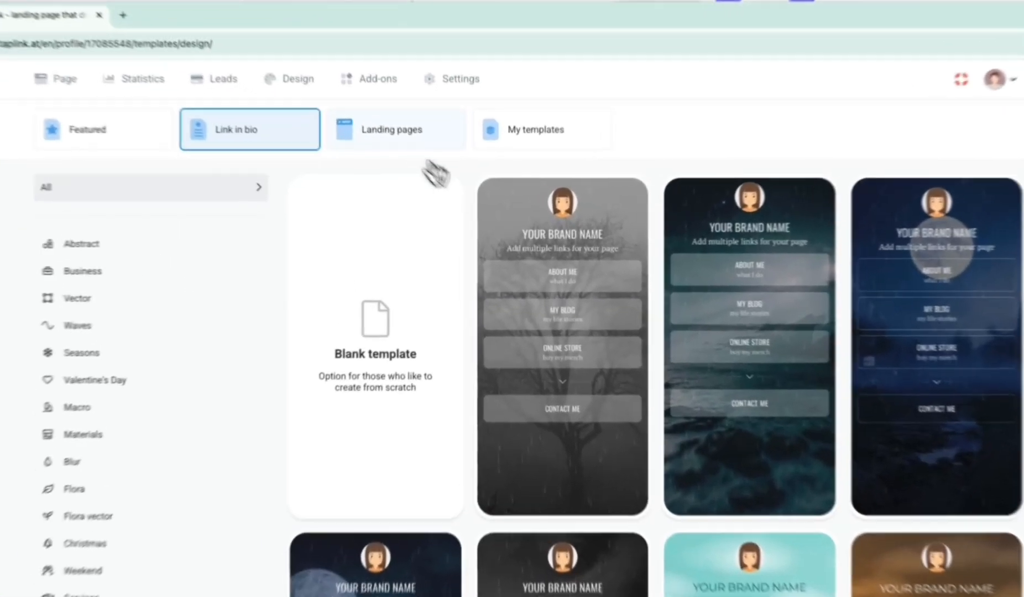
Choose the dark UI/UX Designer template from the landing pages and create a new profile with it.
{"action": "left_click", "coordinate": [392, 130]}
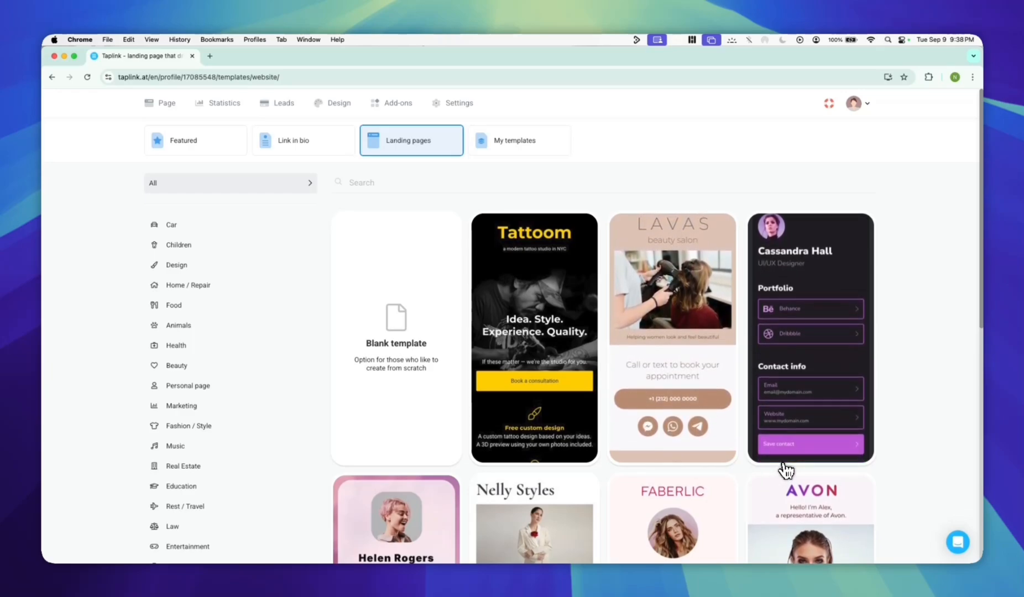
{"action": "scroll", "coordinate": [586, 461], "scroll_direction": "down", "scroll_amount": 5}
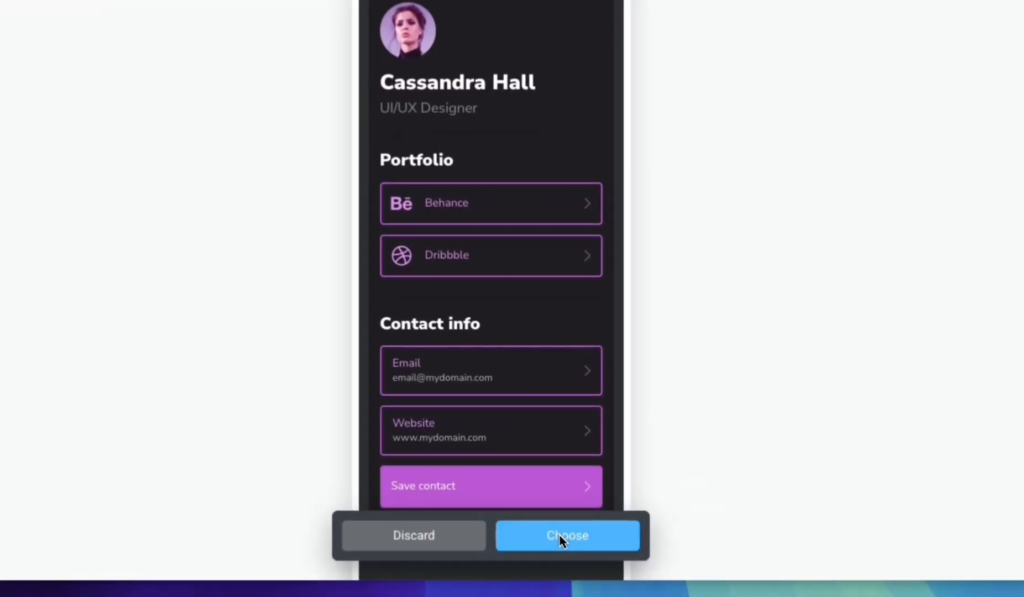
{"action": "left_click", "coordinate": [491, 512]}
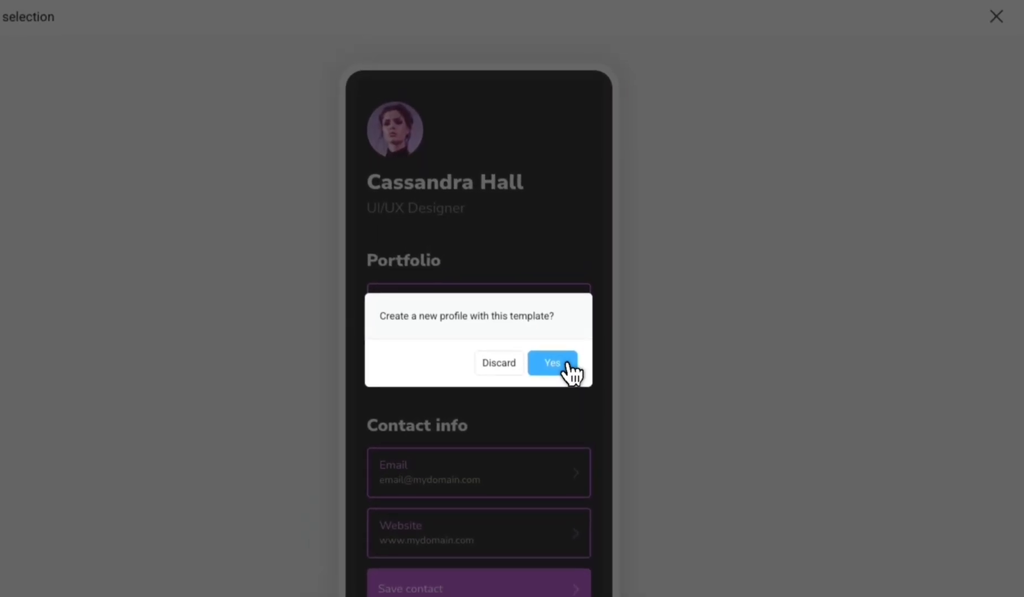
{"action": "left_click", "coordinate": [568, 362]}
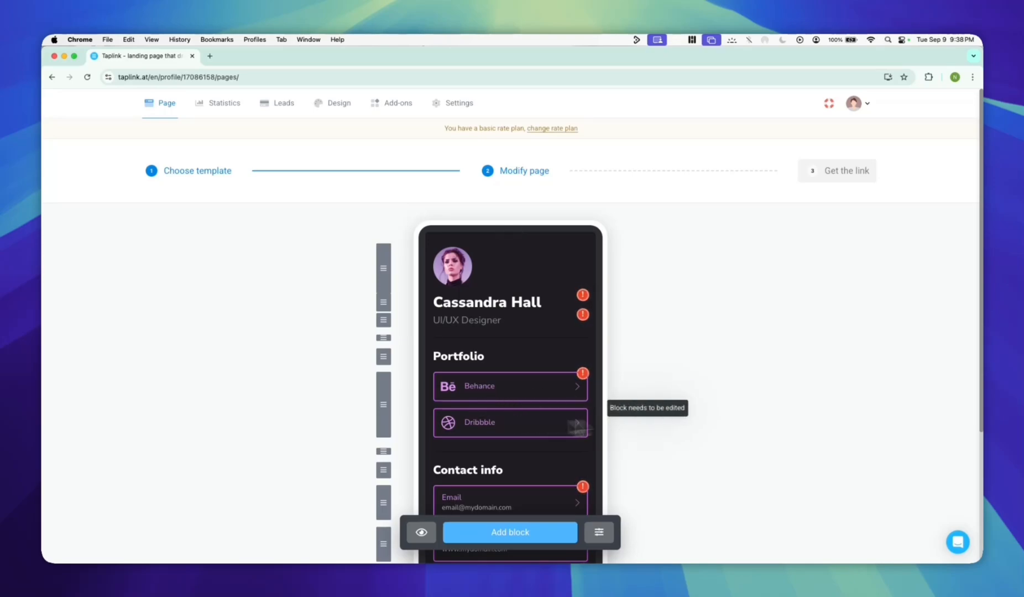
Look over the new page's blocks, then open the name headline block and close it without changes.
{"action": "scroll", "coordinate": [672, 399], "scroll_direction": "down", "scroll_amount": 1}
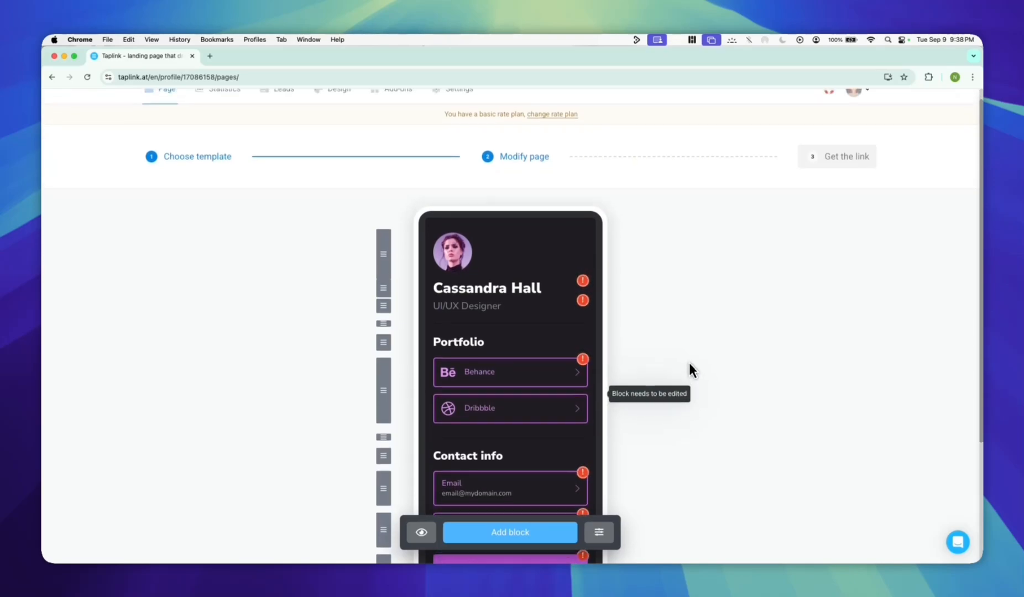
{"action": "scroll", "coordinate": [671, 362], "scroll_direction": "up", "scroll_amount": 1}
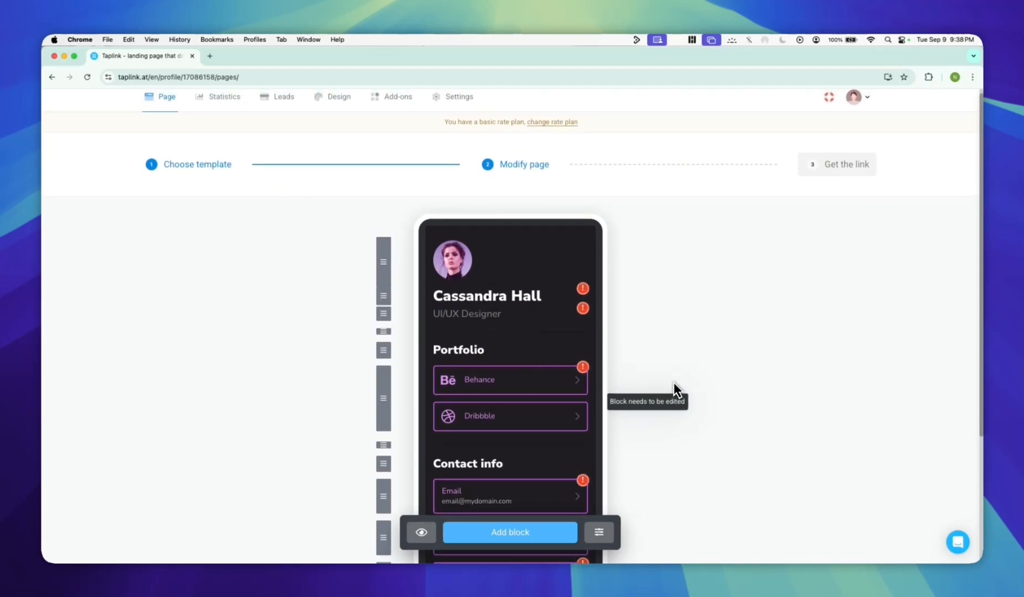
{"action": "left_click", "coordinate": [497, 299]}
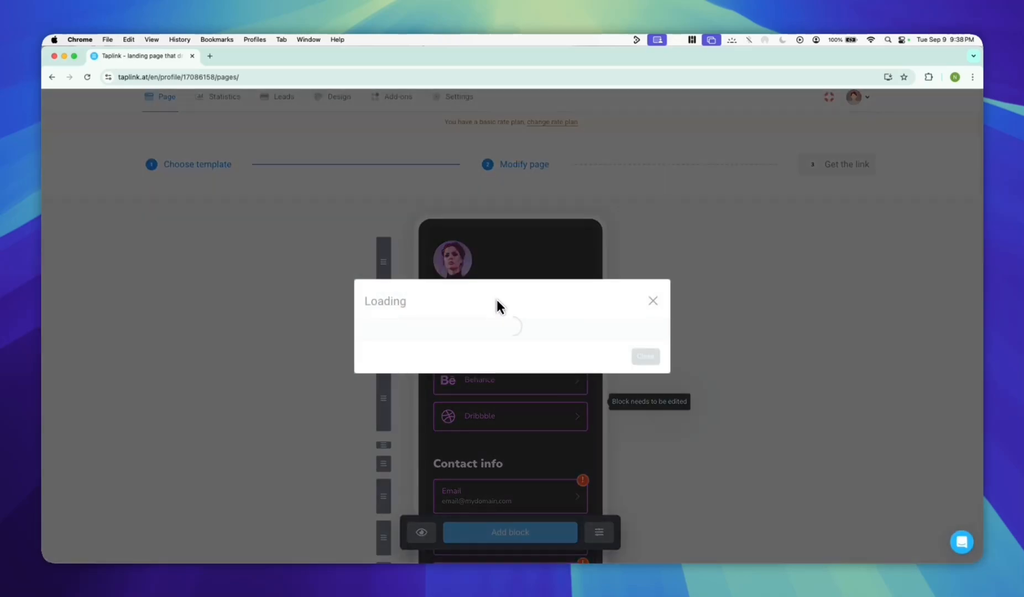
{"action": "left_click", "coordinate": [653, 231]}
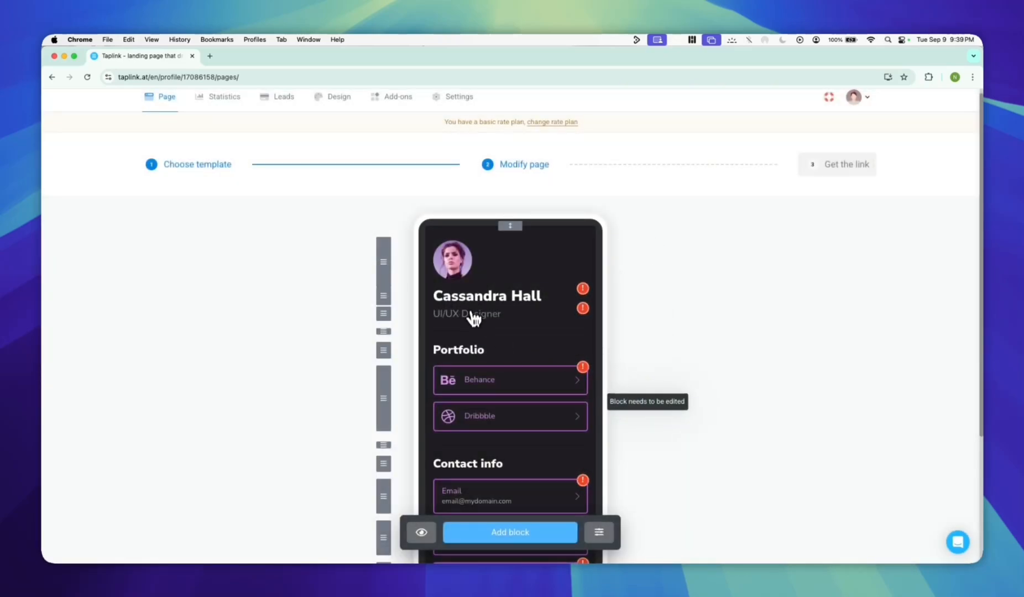
Replace the text of the name headline below the avatar with "None of the Above".
{"action": "scroll", "coordinate": [476, 319], "scroll_direction": "down", "scroll_amount": 1}
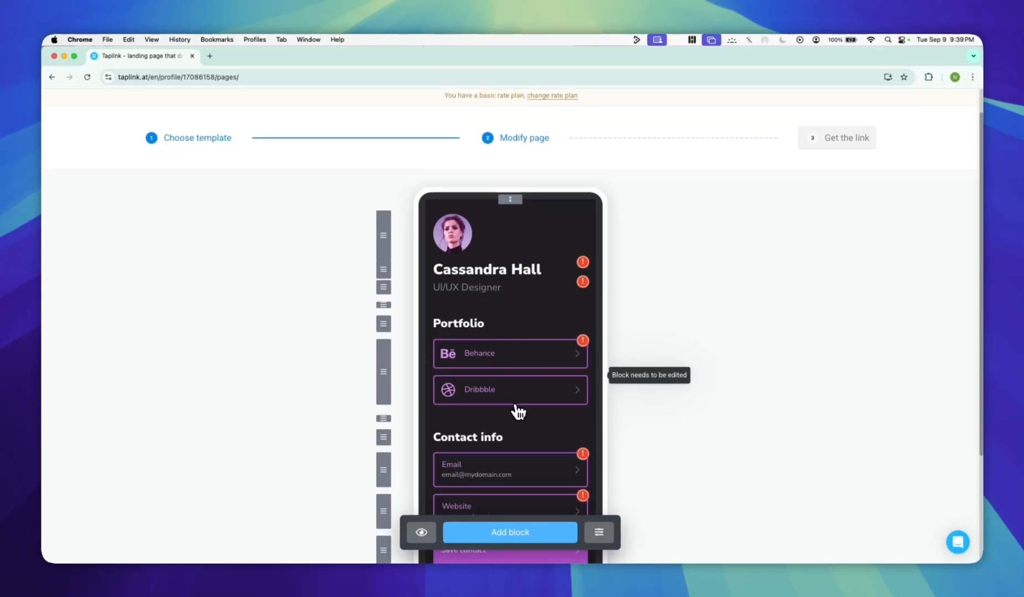
{"action": "scroll", "coordinate": [543, 418], "scroll_direction": "down", "scroll_amount": 1}
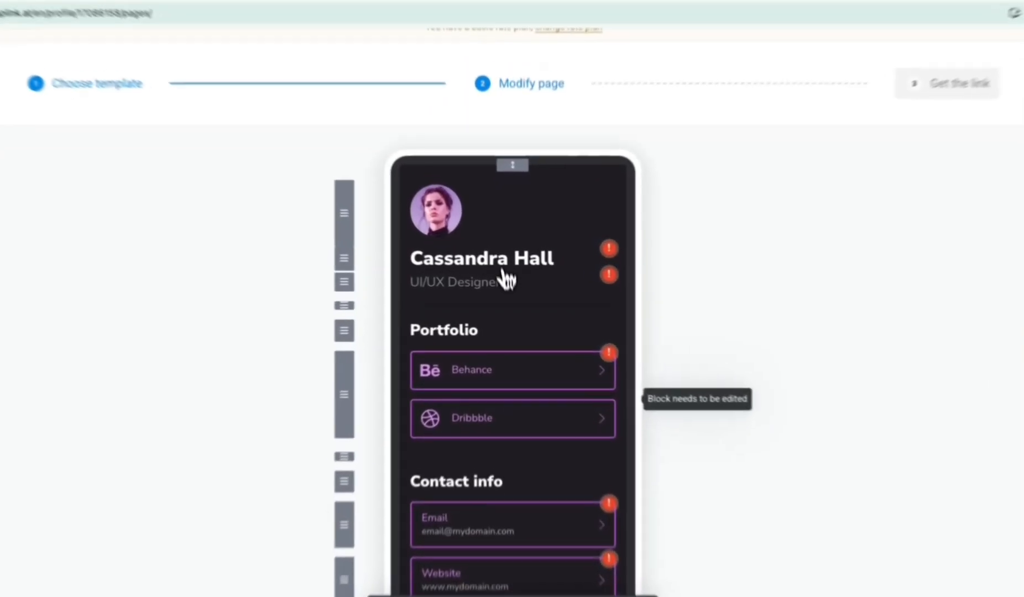
{"action": "left_click", "coordinate": [500, 255]}
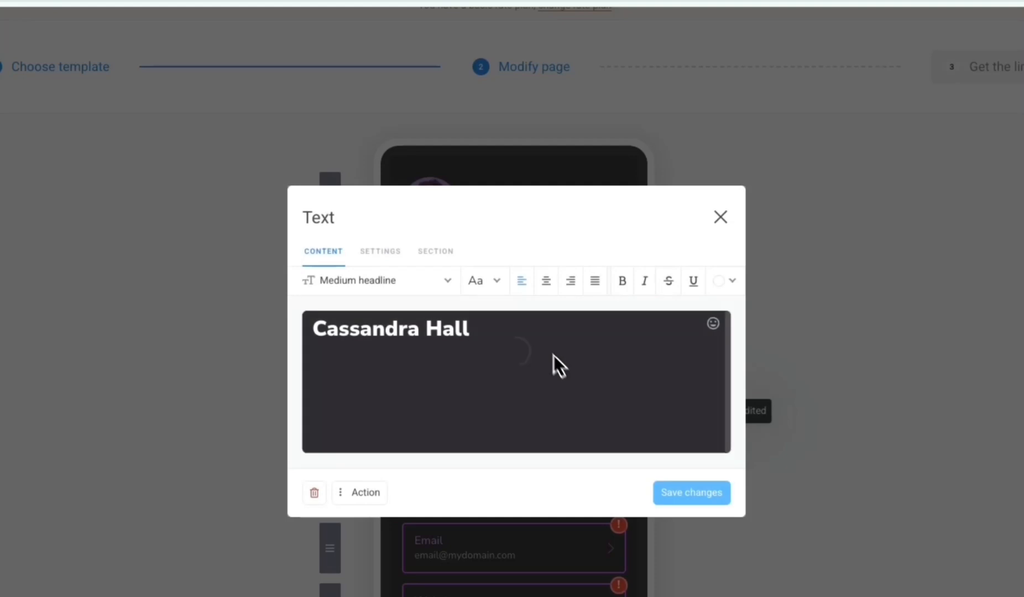
{"action": "left_click_drag", "start_coordinate": [542, 336], "coordinate": [328, 326]}
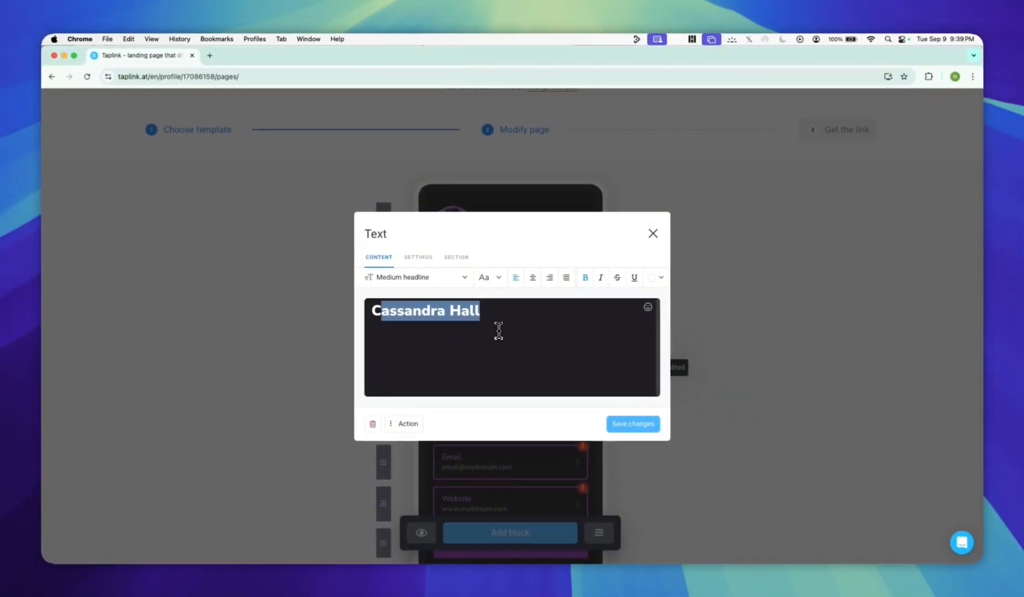
{"action": "type", "text": "None of the"}
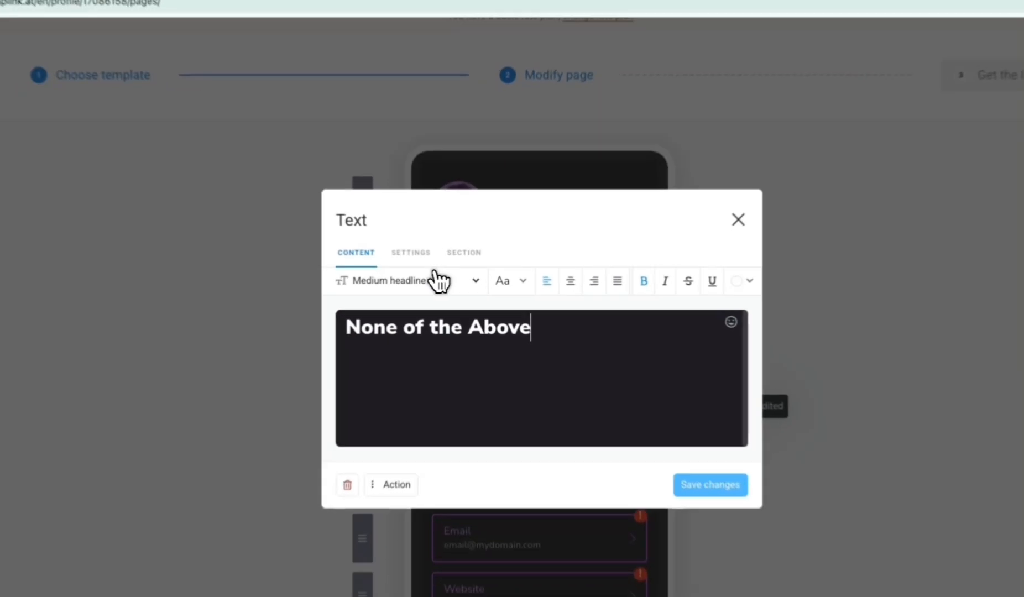
Check the text size options for the headline and change its font to a bold serif typeface.
{"action": "left_click", "coordinate": [434, 277]}
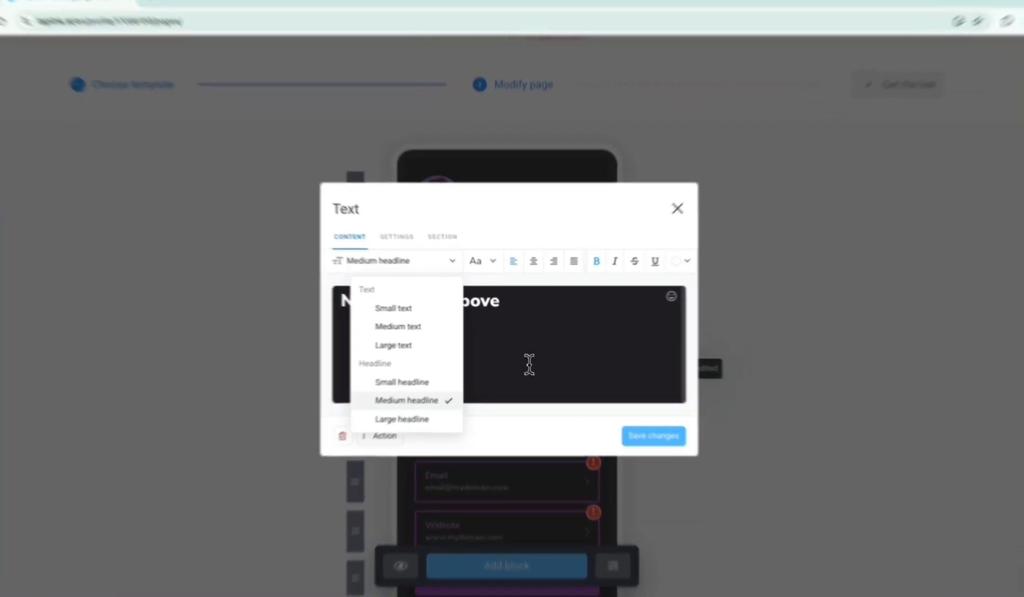
{"action": "left_click", "coordinate": [529, 365]}
{"action": "left_click", "coordinate": [494, 264]}
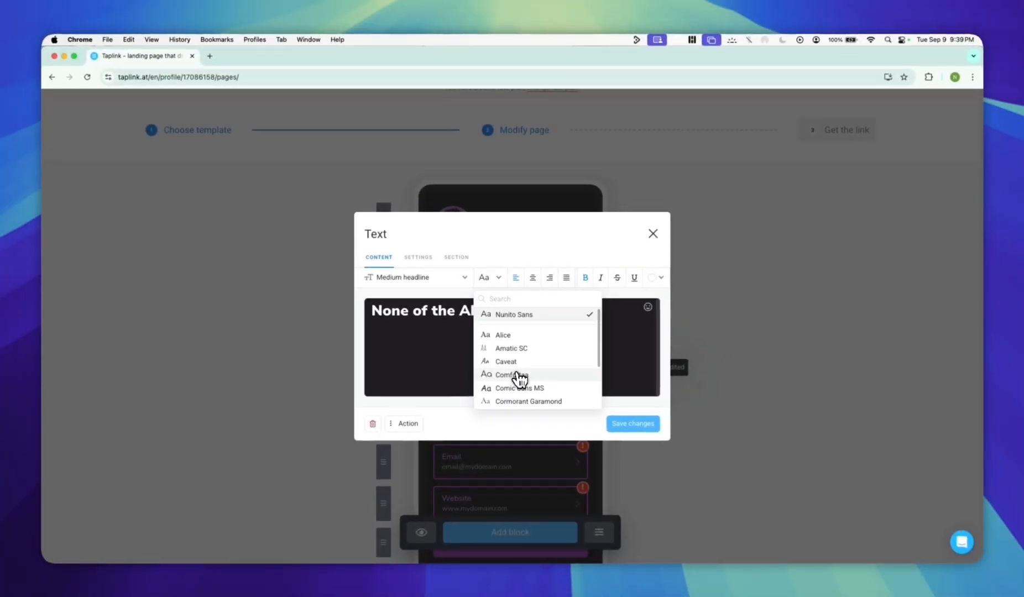
{"action": "scroll", "coordinate": [518, 379], "scroll_direction": "down", "scroll_amount": 5}
{"action": "scroll", "coordinate": [518, 379], "scroll_direction": "down", "scroll_amount": 5}
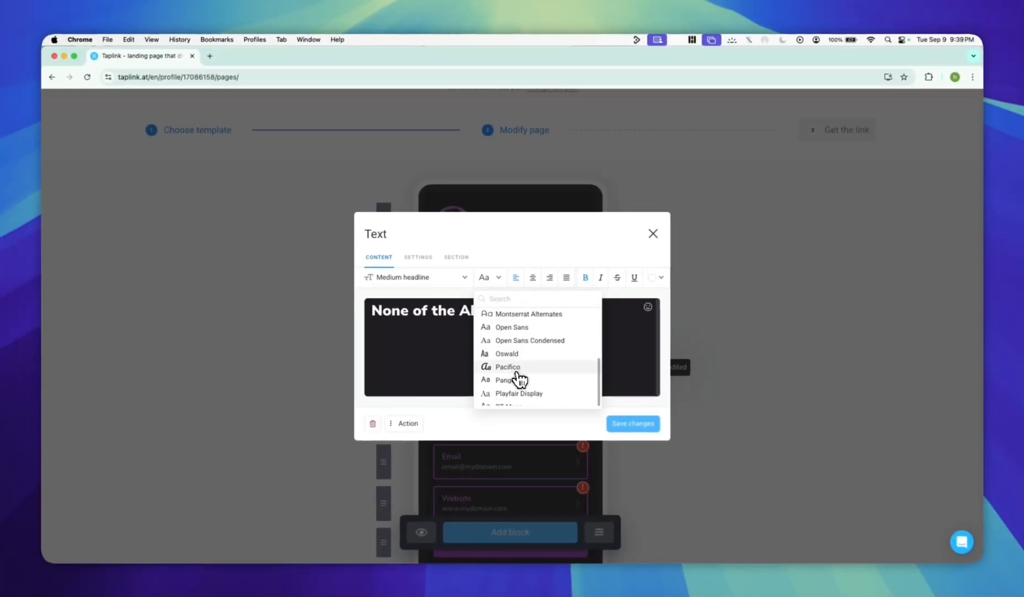
{"action": "left_click", "coordinate": [519, 379]}
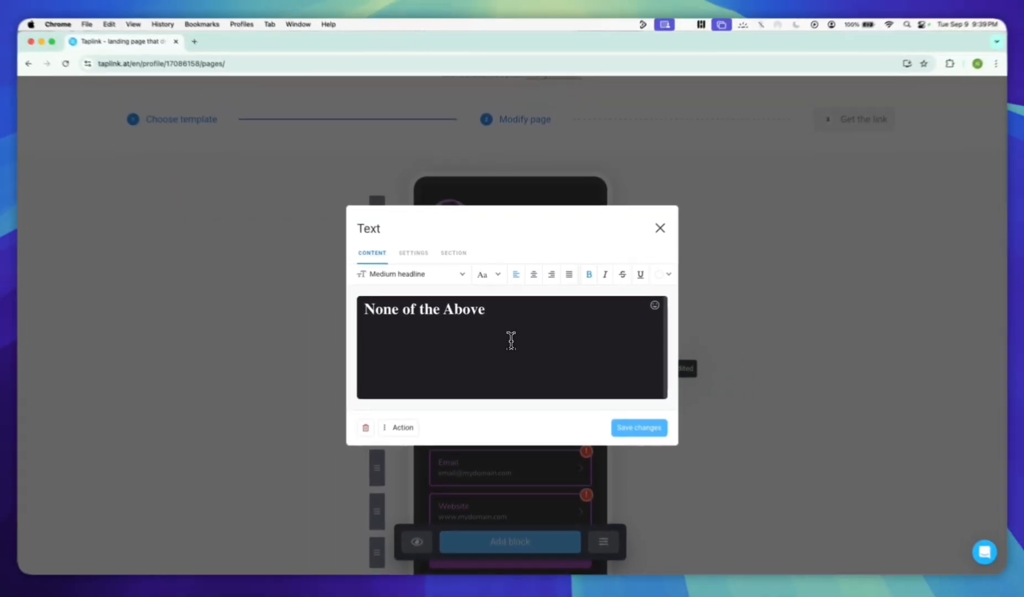
Try the headline's alignment, underline and colour options, keep it left-aligned in the automatic colour, and save the block.
{"action": "left_click", "coordinate": [538, 234]}
{"action": "left_click", "coordinate": [559, 280]}
{"action": "left_click", "coordinate": [538, 280]}
{"action": "left_click", "coordinate": [514, 281]}
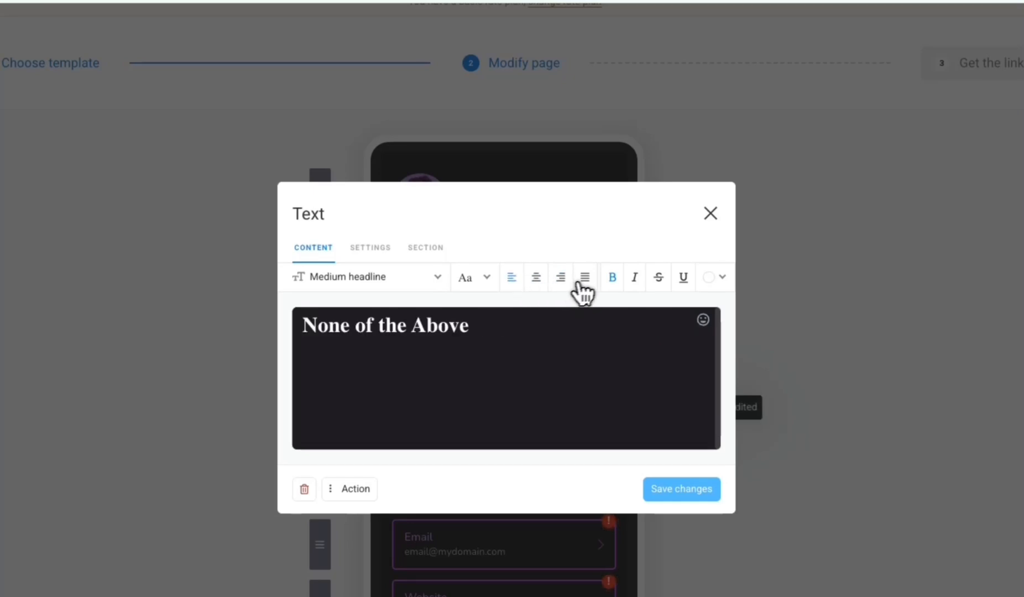
{"action": "left_click", "coordinate": [684, 280]}
{"action": "left_click", "coordinate": [684, 280]}
{"action": "left_click", "coordinate": [704, 280]}
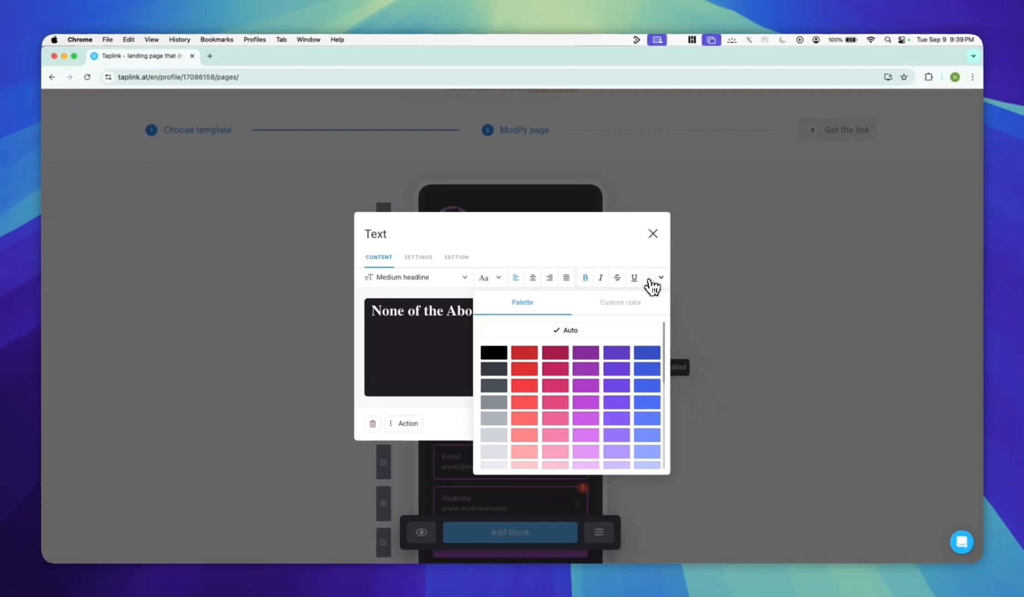
{"action": "left_click", "coordinate": [652, 282]}
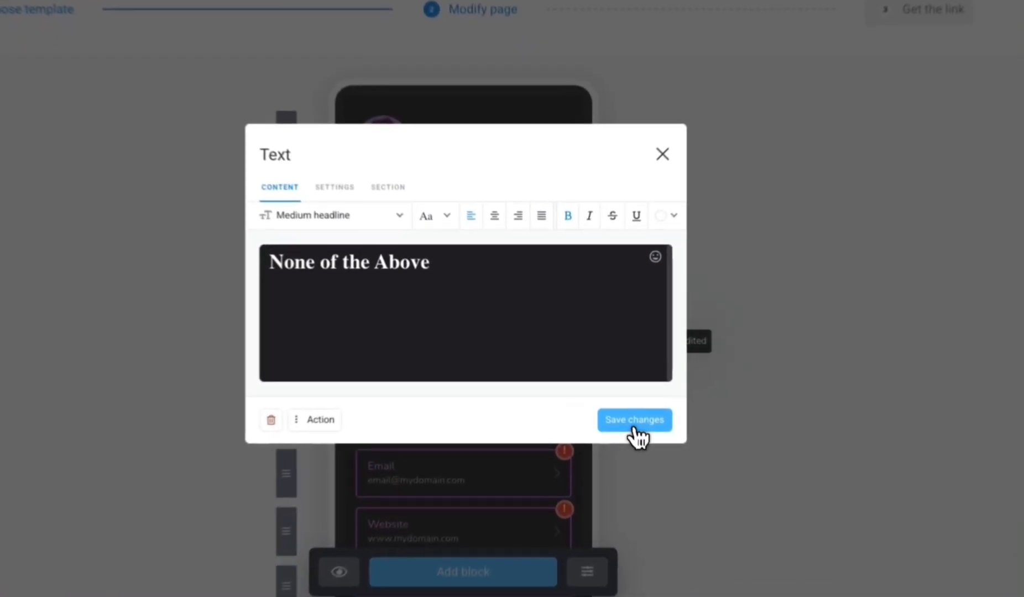
{"action": "left_click", "coordinate": [650, 424]}
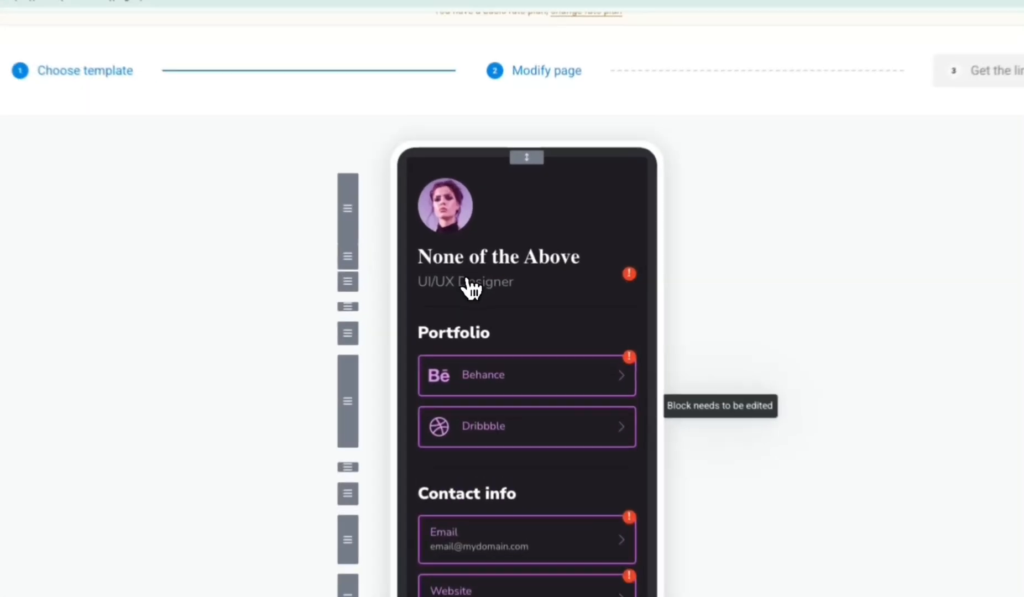
Replace the "UI/UX Designer" tagline under the headline with "Freelancer".
{"action": "left_click", "coordinate": [469, 282]}
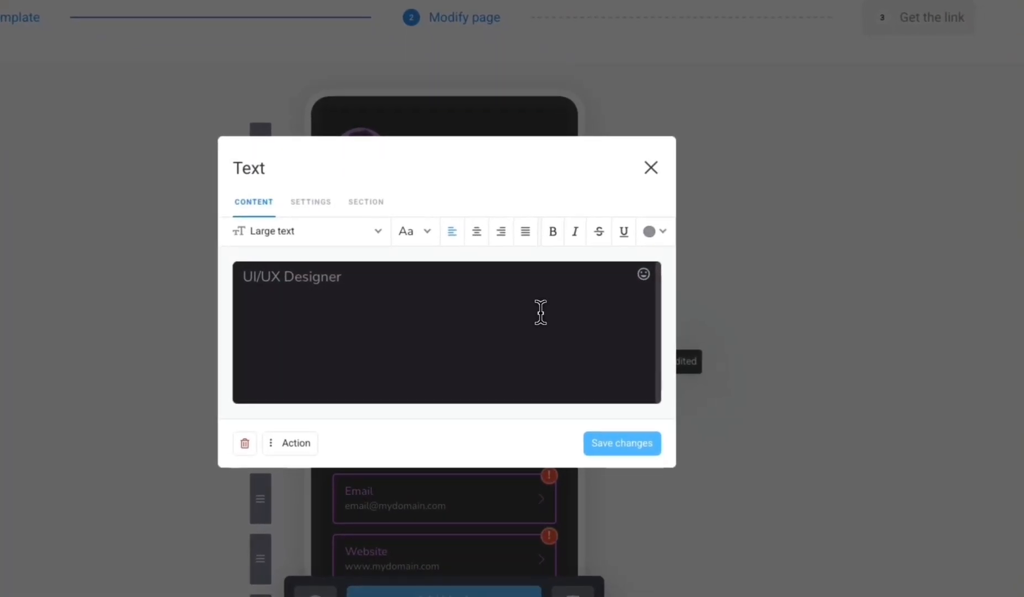
{"action": "left_click_drag", "start_coordinate": [533, 326], "coordinate": [339, 323]}
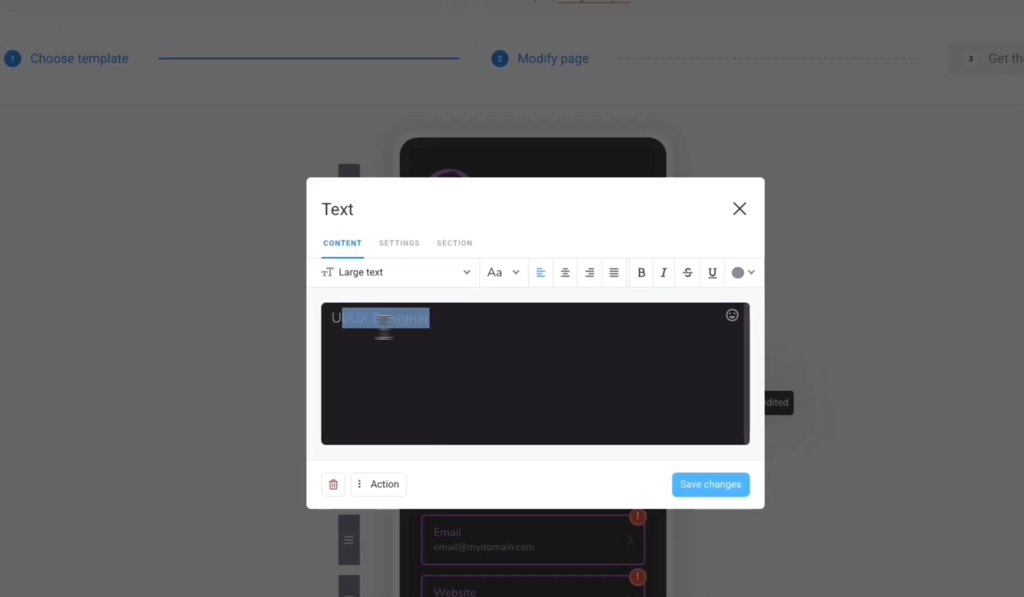
{"action": "key", "text": "super+a"}
{"action": "key", "text": "BackSpace"}
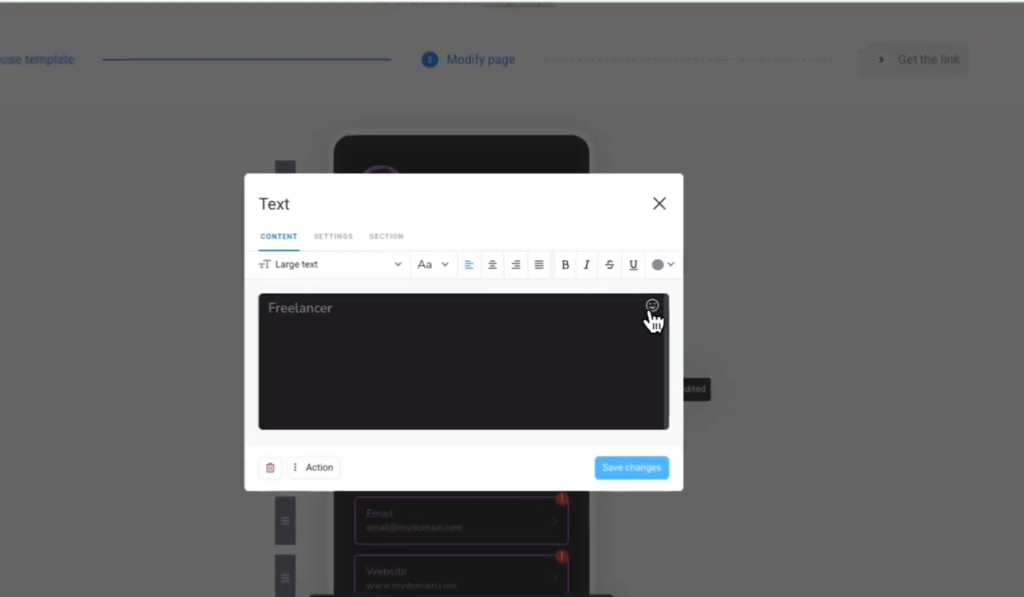
Browse the emoji choices for the tagline without inserting one, and save the text block.
{"action": "left_click", "coordinate": [647, 306]}
{"action": "scroll", "coordinate": [599, 434], "scroll_direction": "down", "scroll_amount": 6}
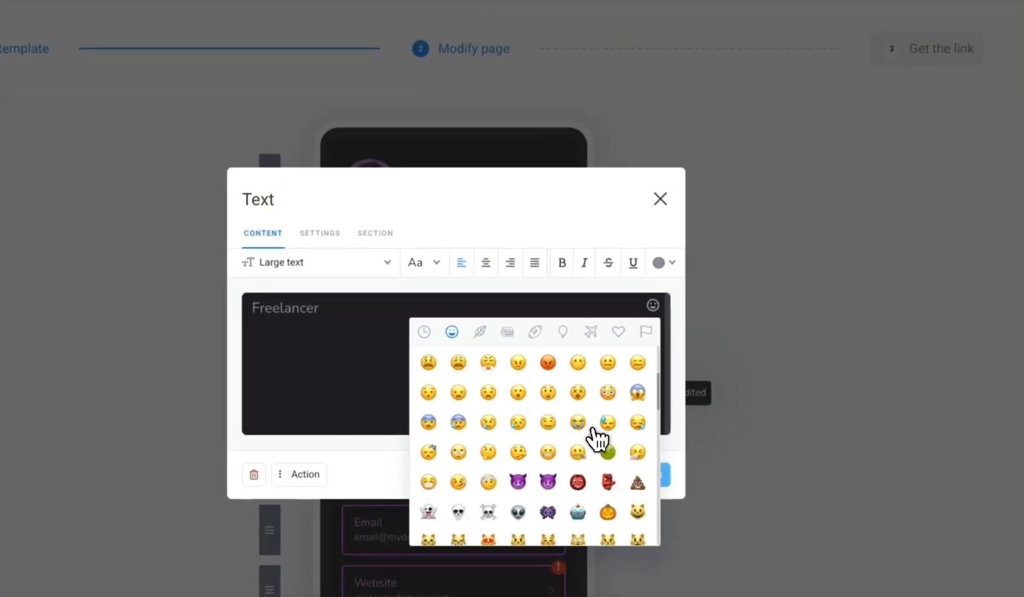
{"action": "scroll", "coordinate": [599, 433], "scroll_direction": "up", "scroll_amount": 6}
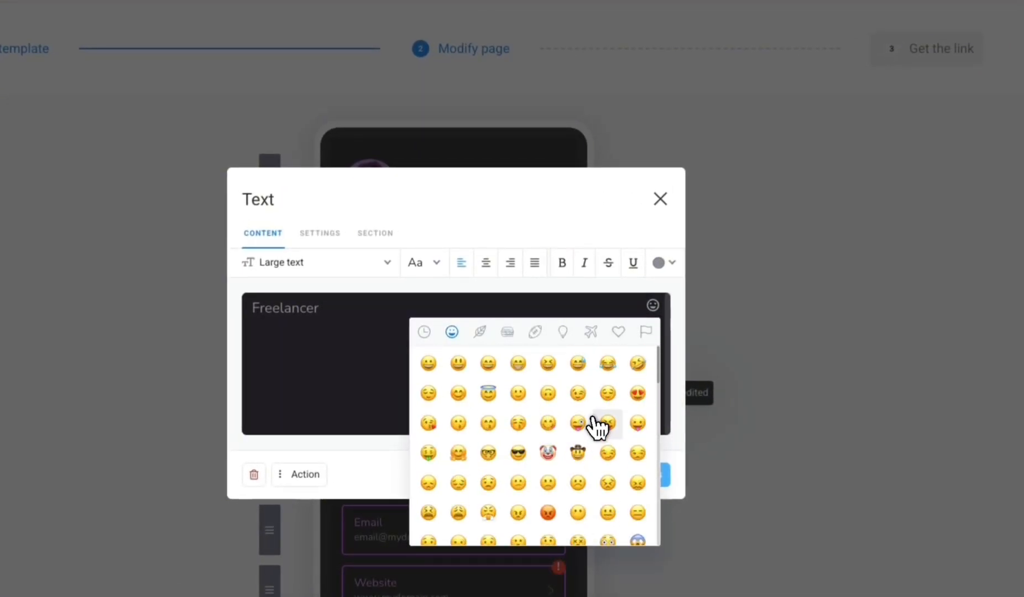
{"action": "left_click", "coordinate": [652, 307]}
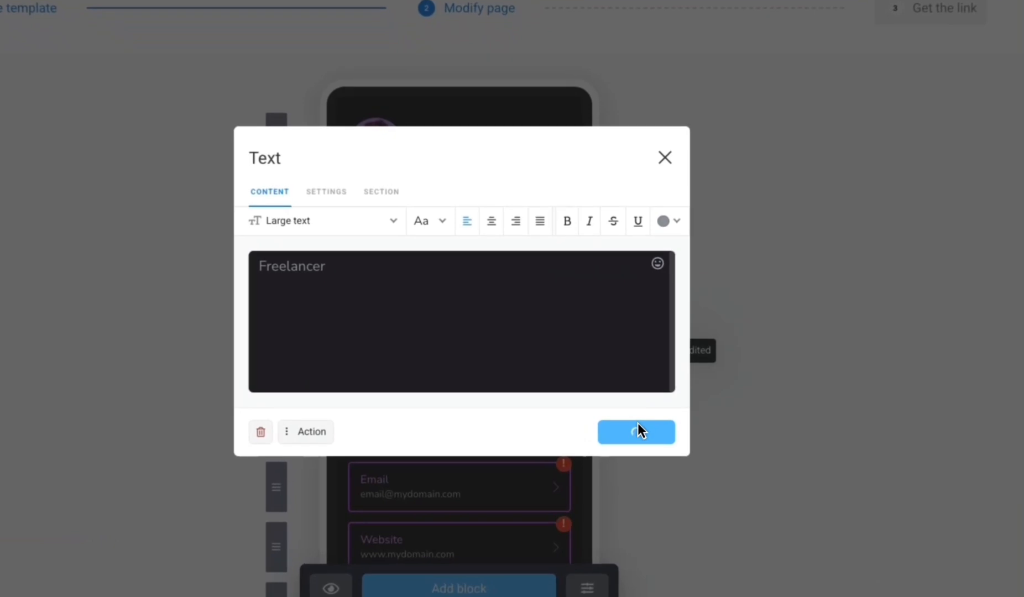
{"action": "left_click", "coordinate": [638, 426]}
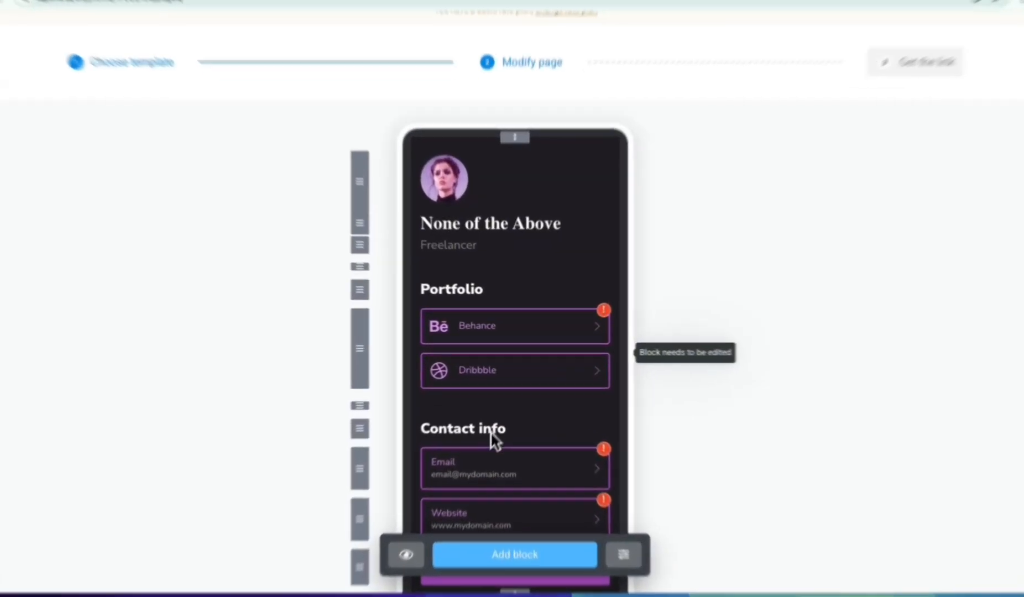
Change the "Contact info" heading to "Social Media" and save the block.
{"action": "left_click", "coordinate": [419, 443]}
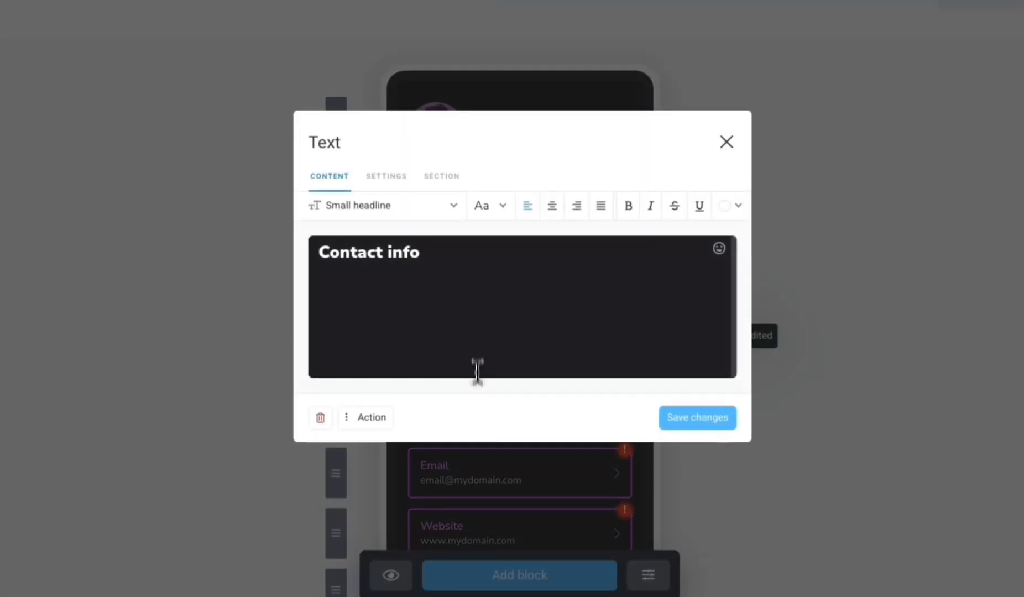
{"action": "left_click_drag", "start_coordinate": [356, 252], "coordinate": [427, 254]}
{"action": "type", "text": "Social Media"}
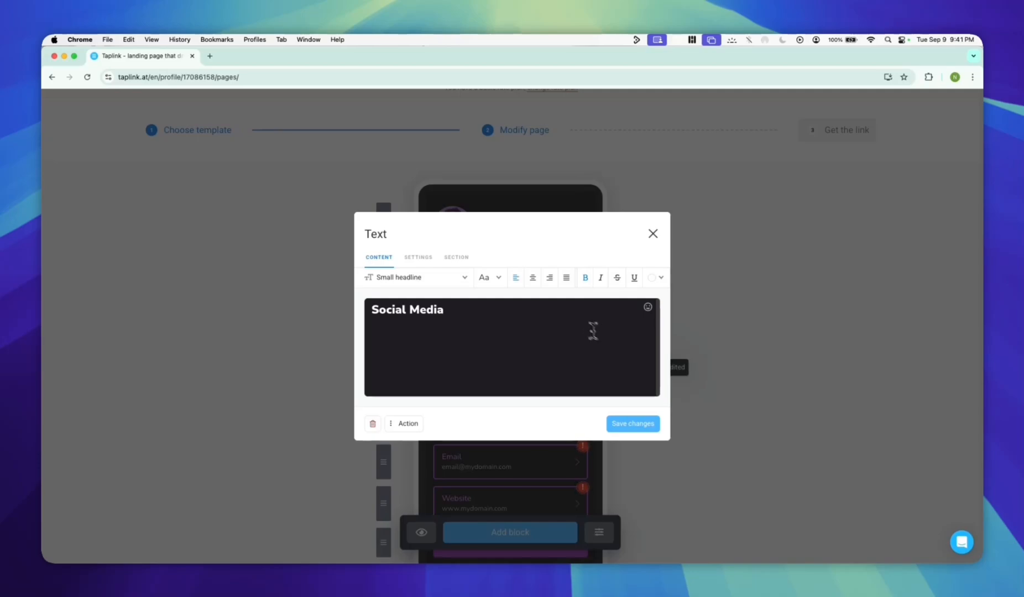
{"action": "left_click", "coordinate": [498, 279]}
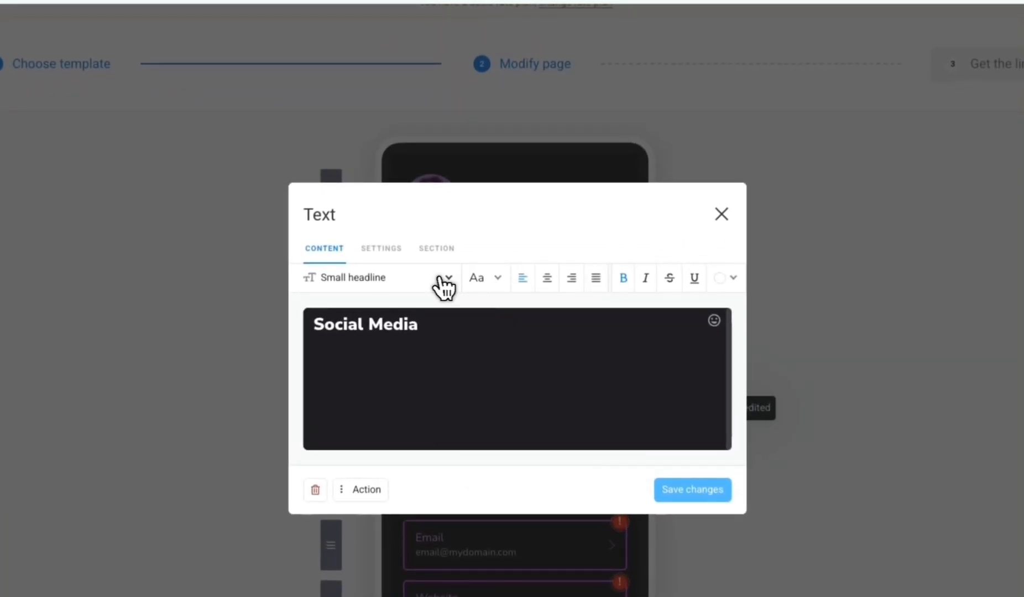
{"action": "left_click", "coordinate": [692, 489]}
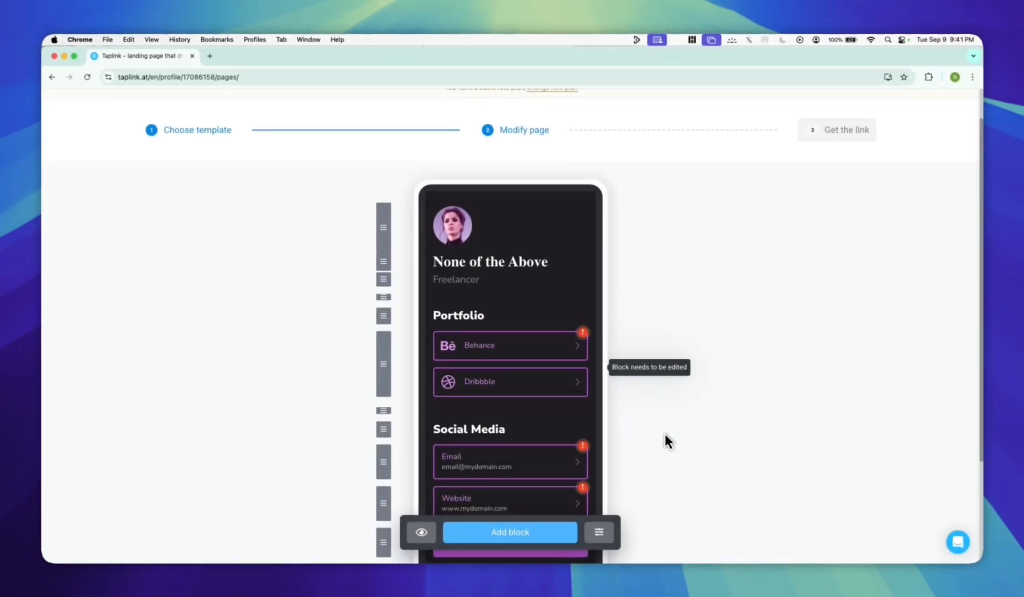
Delete the Email link block under the Social Media heading.
{"action": "scroll", "coordinate": [648, 410], "scroll_direction": "down", "scroll_amount": 2}
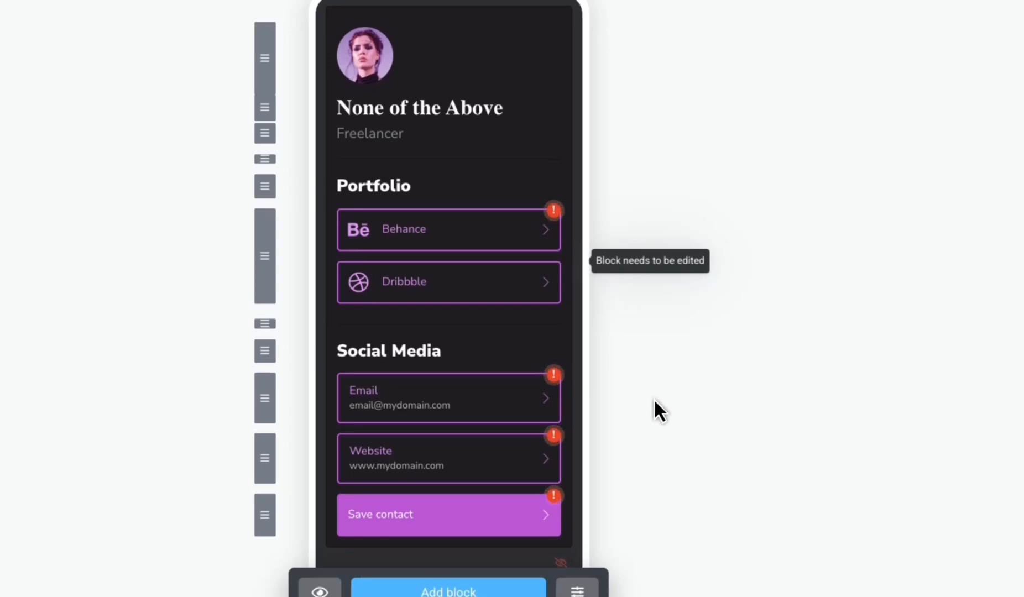
{"action": "left_click", "coordinate": [484, 402]}
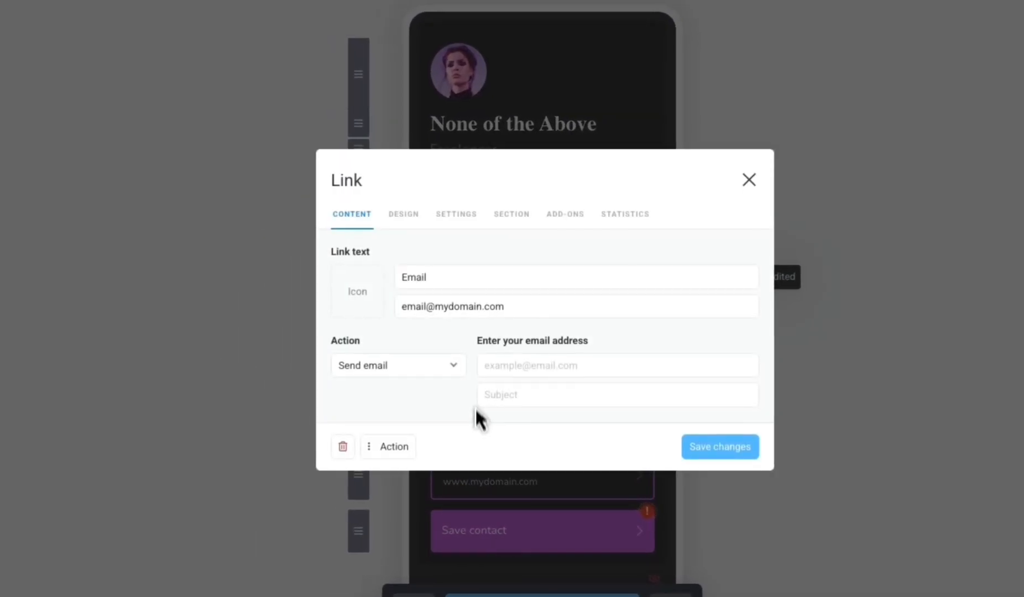
{"action": "left_click", "coordinate": [343, 447]}
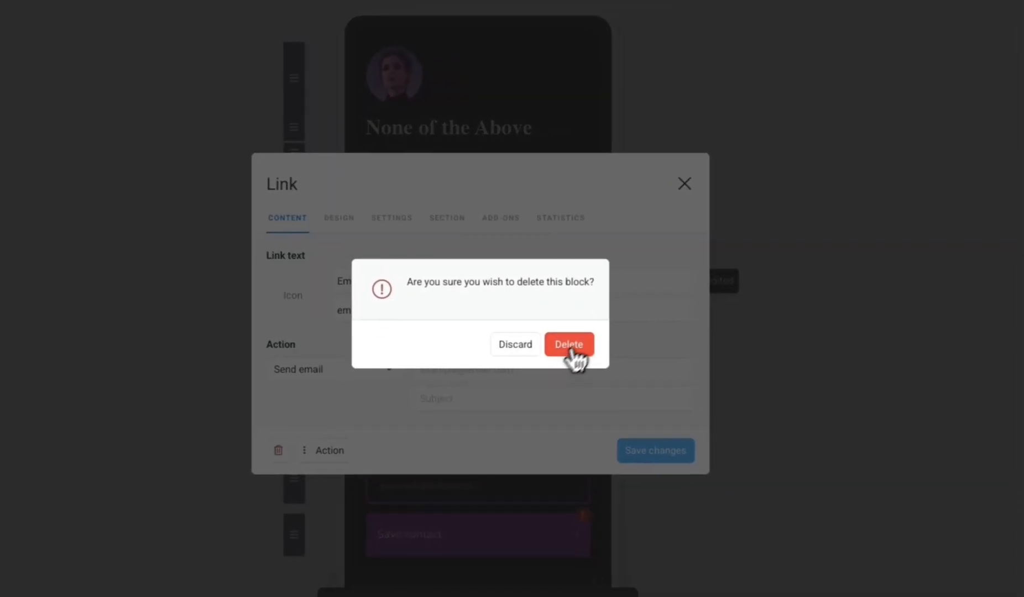
{"action": "left_click", "coordinate": [571, 348]}
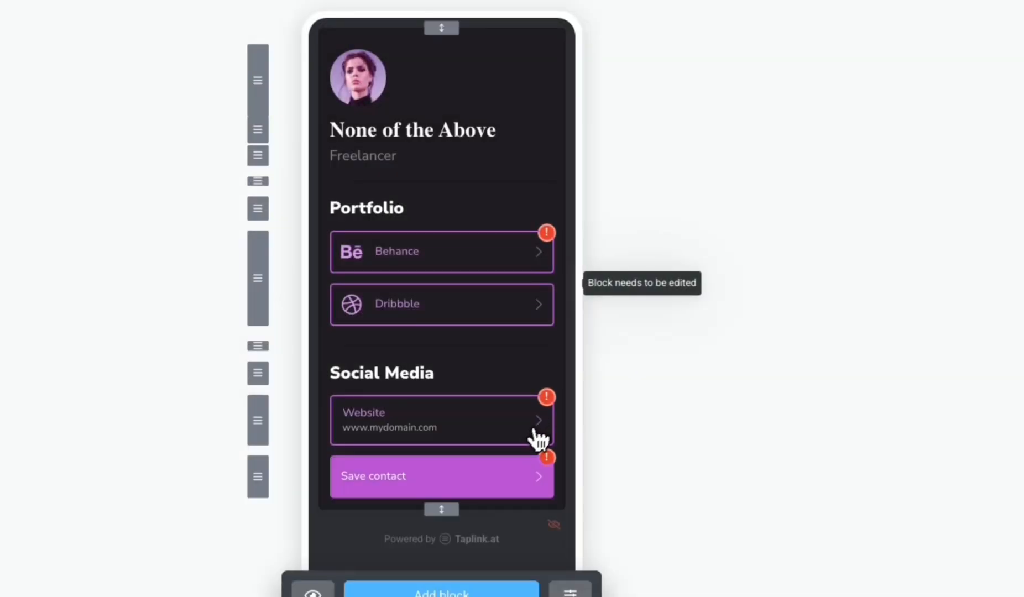
Delete the Website link block and the Save contact block under the Social Media heading.
{"action": "left_click", "coordinate": [517, 416]}
{"action": "left_click", "coordinate": [334, 415]}
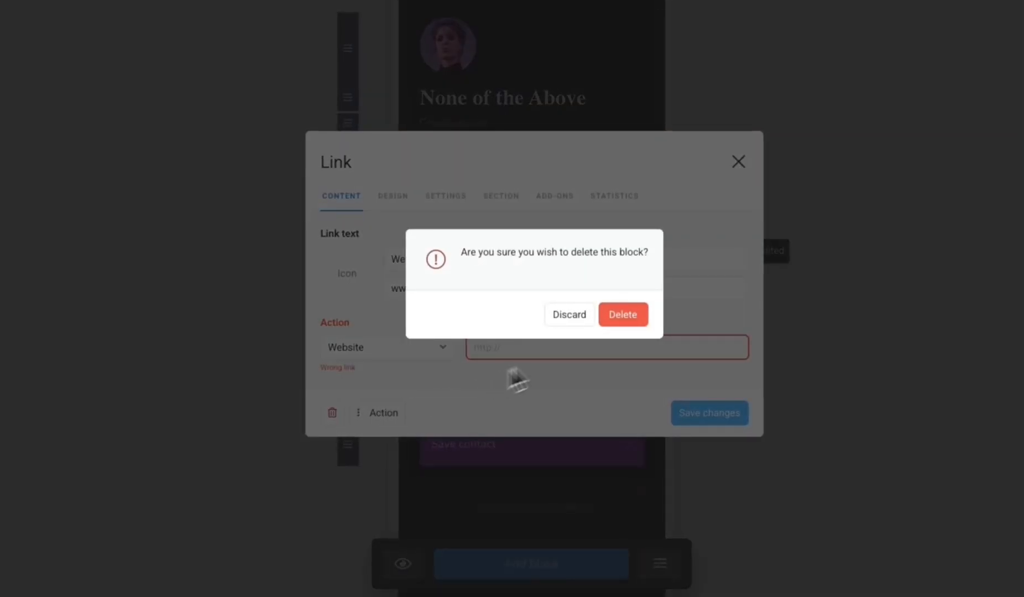
{"action": "left_click", "coordinate": [620, 315]}
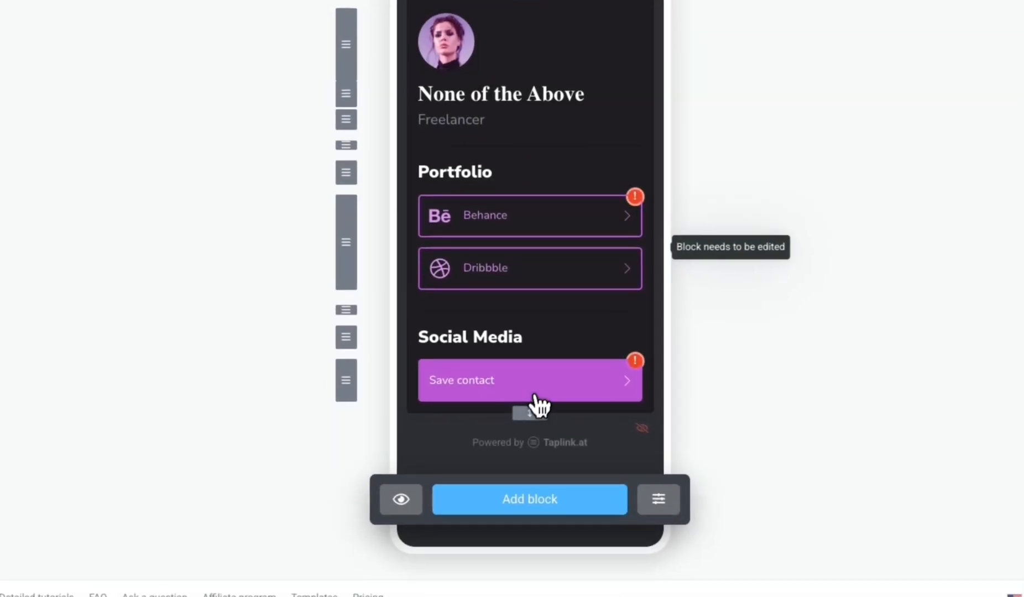
{"action": "left_click", "coordinate": [534, 397]}
{"action": "left_click", "coordinate": [333, 506]}
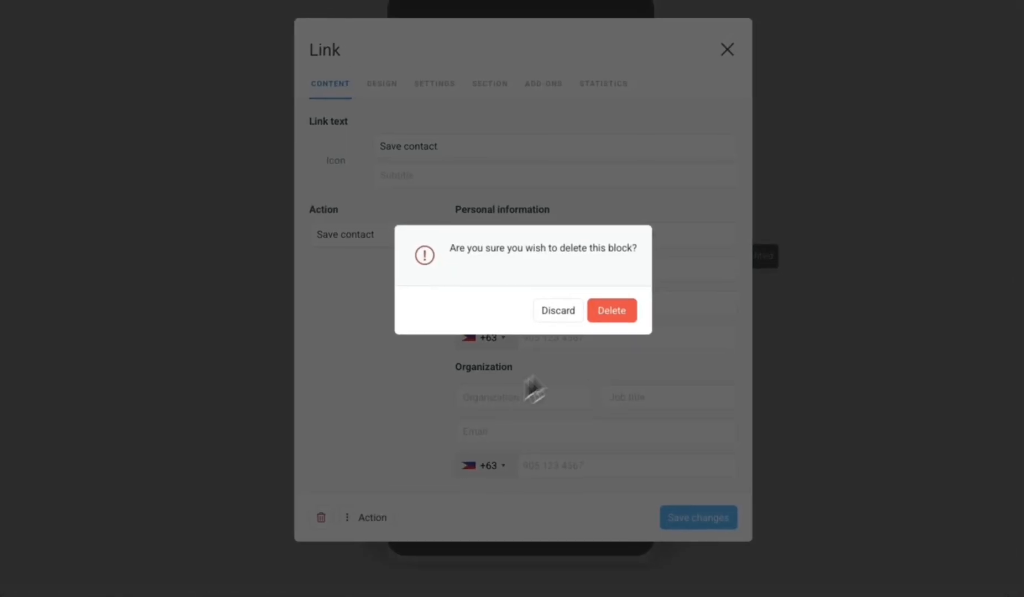
{"action": "left_click", "coordinate": [611, 310]}
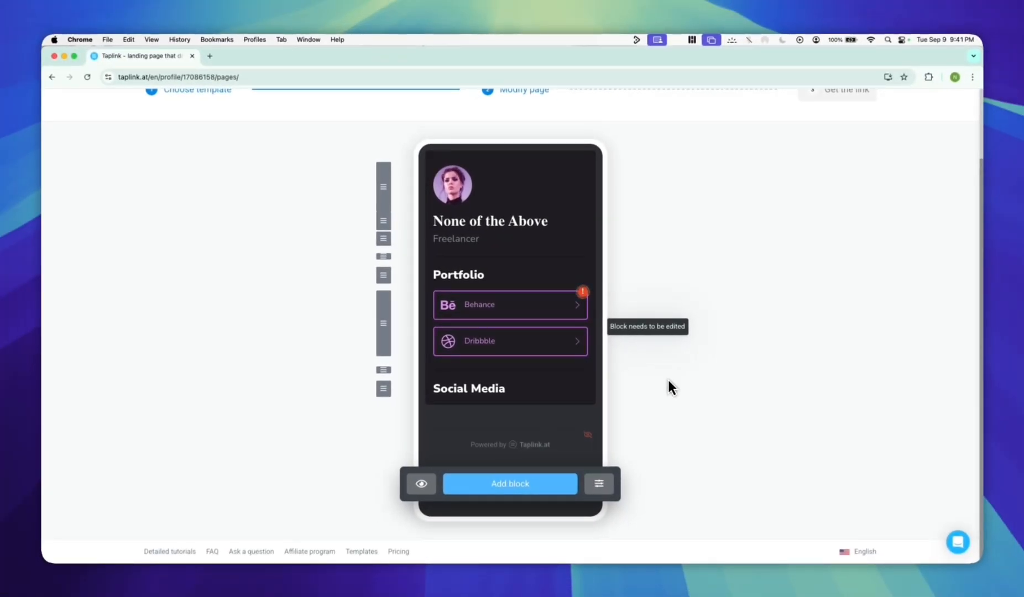
{"action": "left_click", "coordinate": [530, 484]}
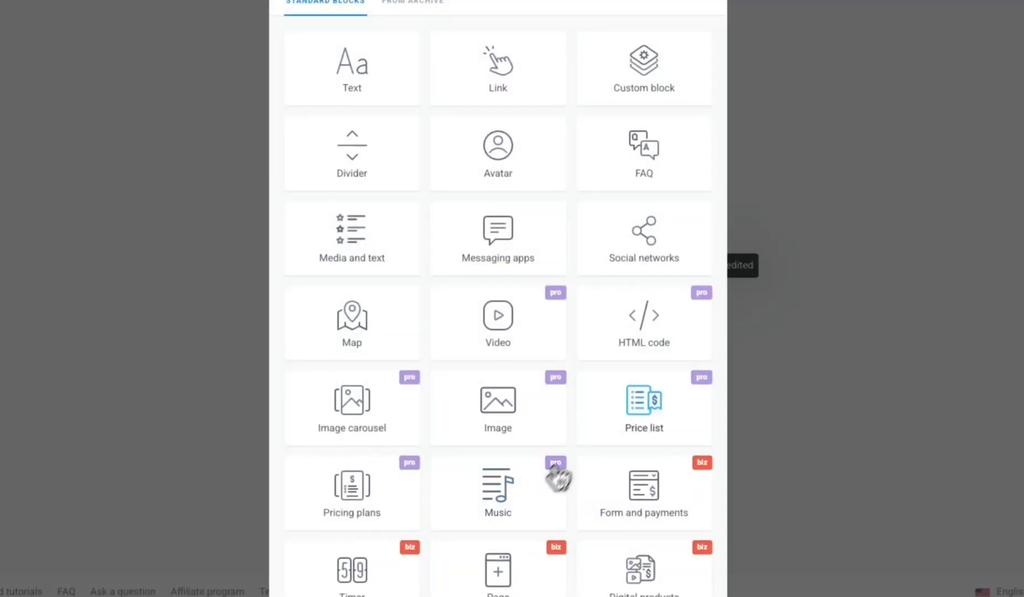
{"action": "left_click", "coordinate": [642, 268]}
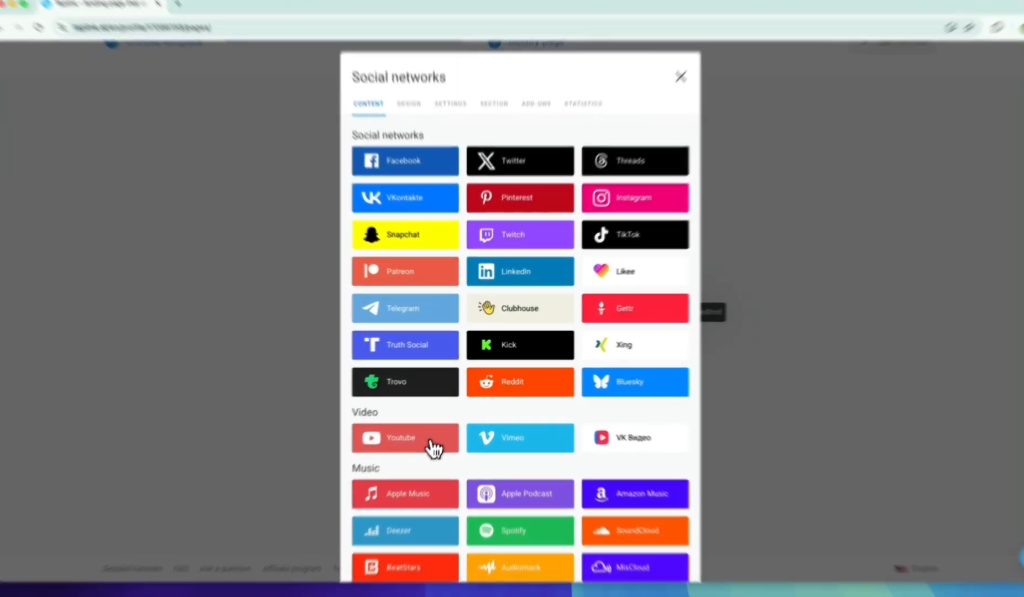
{"action": "left_click", "coordinate": [433, 445]}
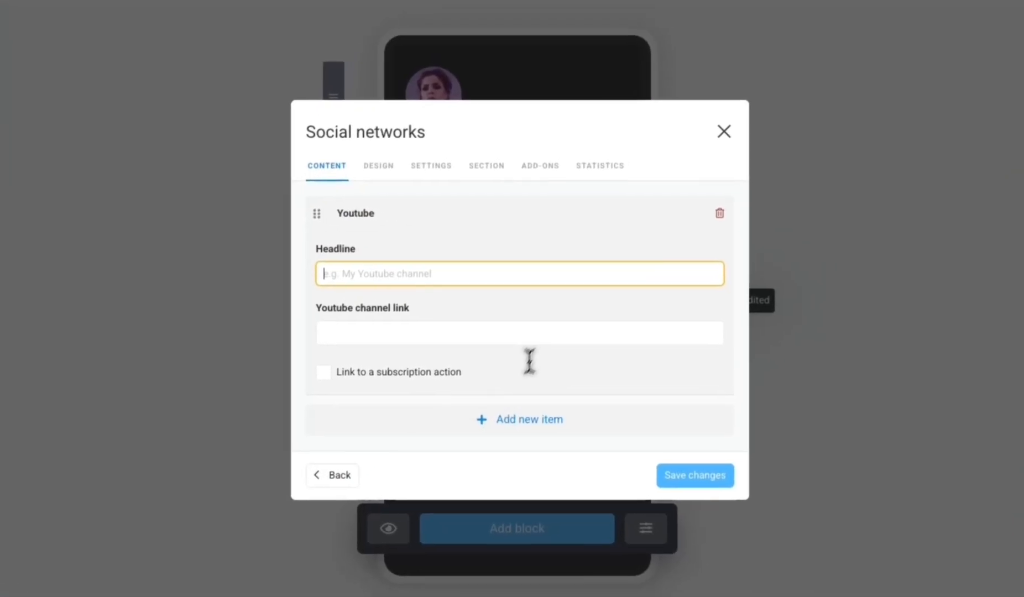
{"action": "type", "text": "Youtube"}
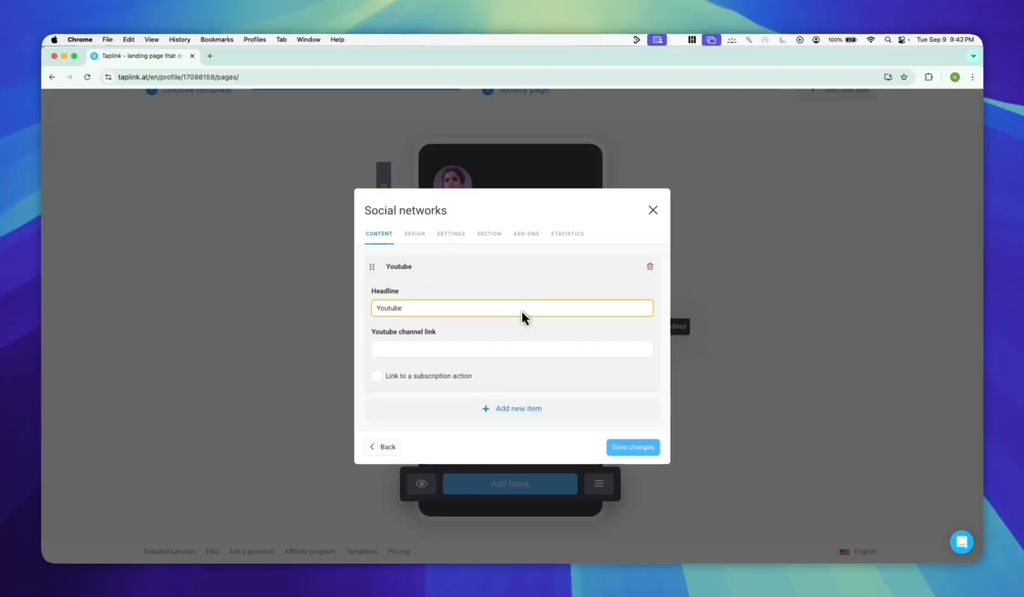
{"action": "left_click", "coordinate": [536, 349]}
{"action": "type", "text": "https://www.youtube.com/"}
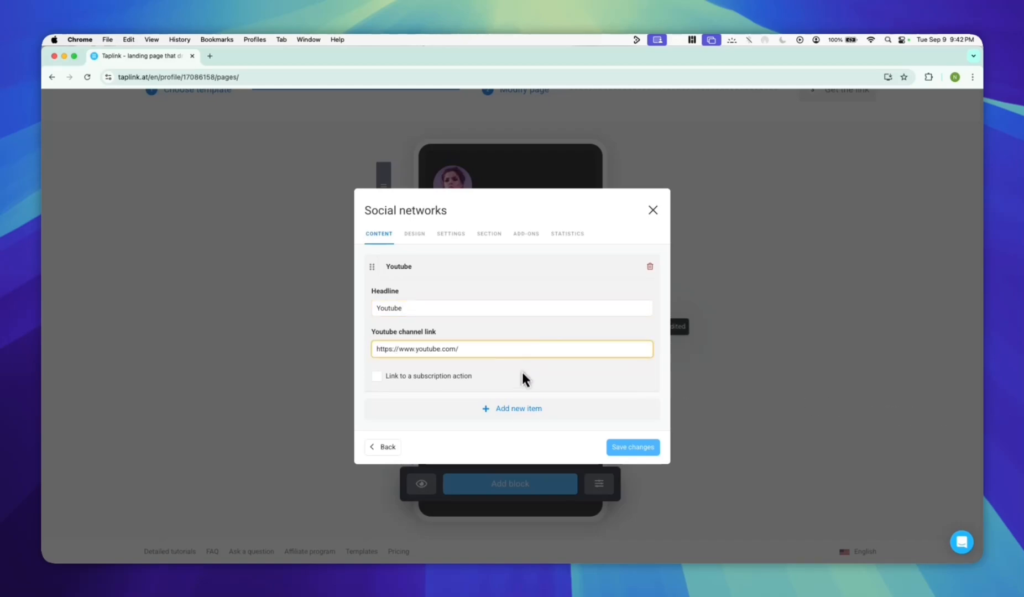
{"action": "left_click", "coordinate": [632, 445]}
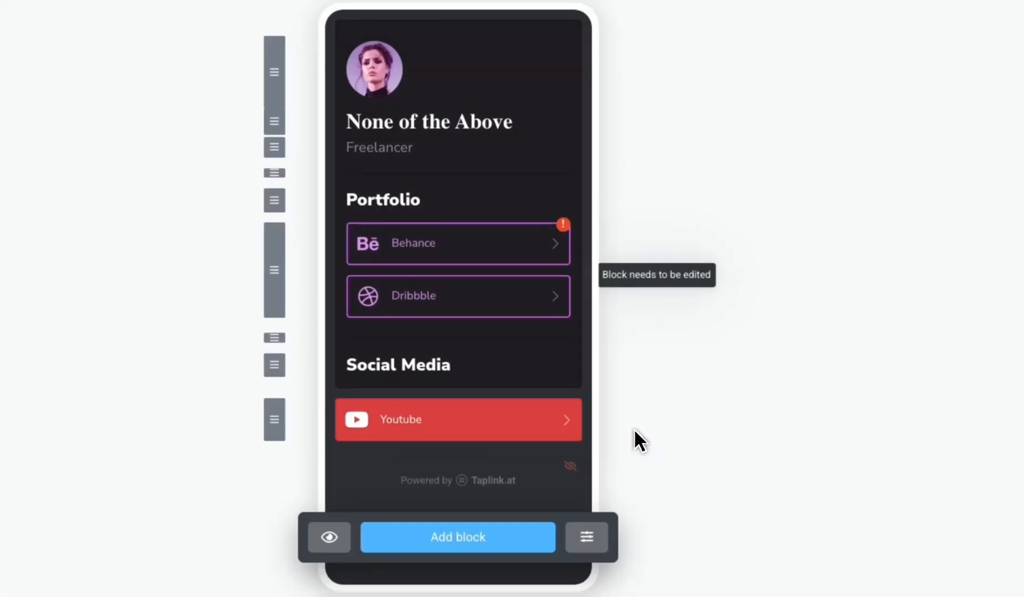
Add a Social networks block for TikTok with the headline "Tiktok" and the copied profile link, and save it.
{"action": "left_click", "coordinate": [516, 484]}
{"action": "left_click", "coordinate": [599, 309]}
{"action": "left_click", "coordinate": [599, 272]}
{"action": "left_click", "coordinate": [528, 330]}
{"action": "type", "text": "Tiktok"}
{"action": "key", "text": "Tab"}
{"action": "type", "text": "https://www.youtube.com/"}
{"action": "left_click", "coordinate": [637, 434]}
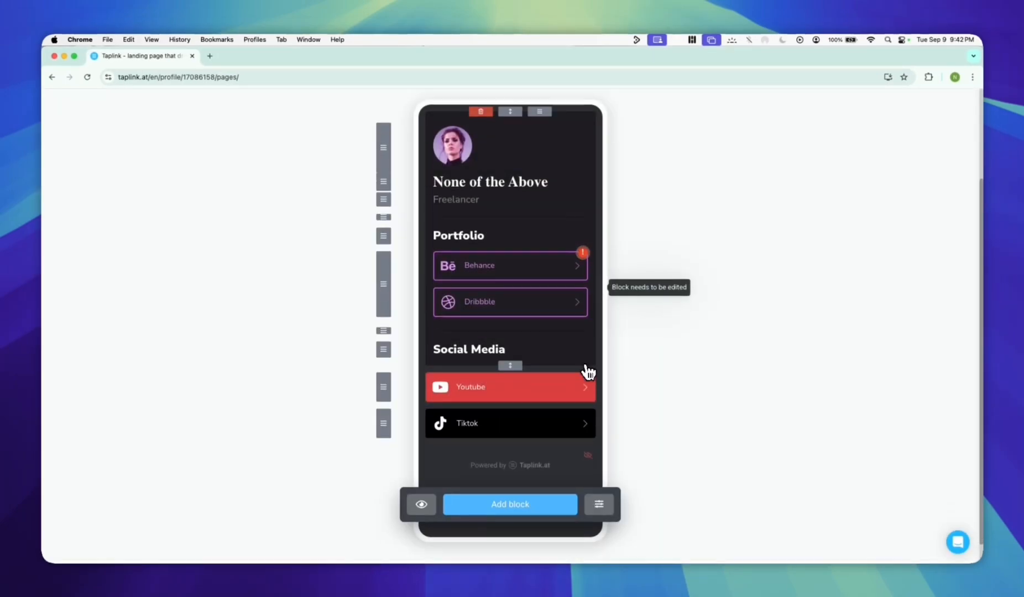
{"action": "left_click", "coordinate": [517, 496]}
{"action": "left_click", "coordinate": [610, 307]}
{"action": "left_click", "coordinate": [405, 201]}
{"action": "left_click", "coordinate": [482, 319]}
{"action": "type", "text": "Facebookq"}
{"action": "key", "text": "Tab"}
{"action": "left_click", "coordinate": [440, 325]}
{"action": "key", "text": "BackSpace"}
{"action": "left_click", "coordinate": [587, 365]}
{"action": "type", "text": "https://www.facebook.com/"}
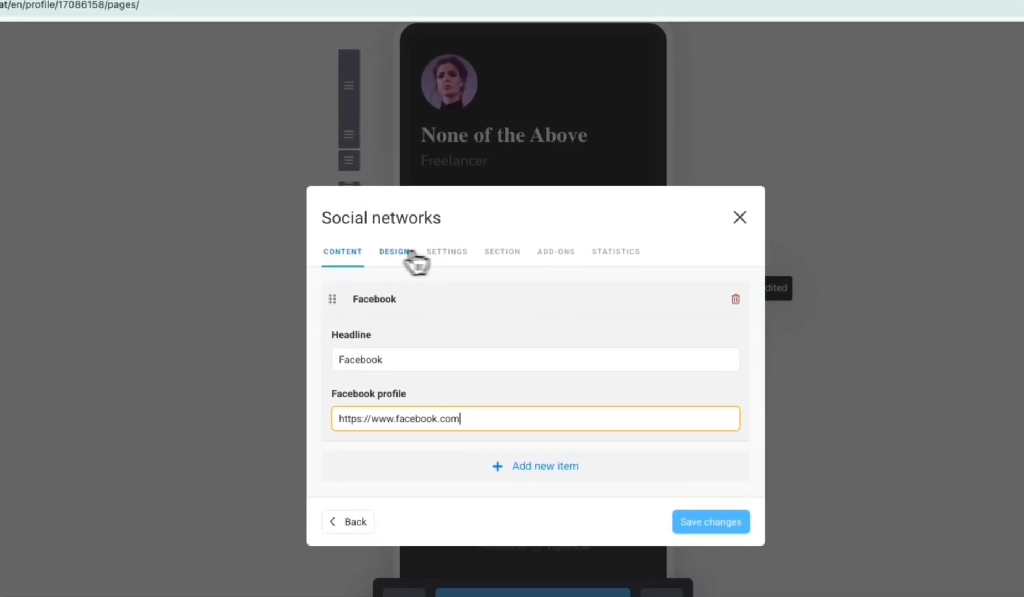
Try the placement, style and color options for the Facebook block, ending on full-width placement, the icon style and Brand colors.
{"action": "left_click", "coordinate": [412, 253]}
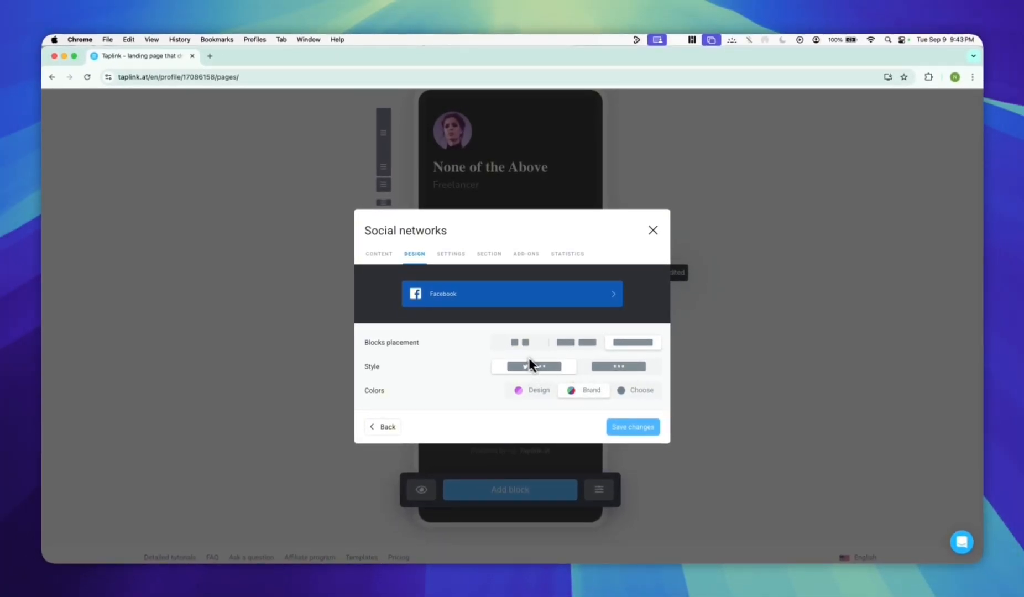
{"action": "left_click", "coordinate": [518, 344]}
{"action": "left_click", "coordinate": [577, 343]}
{"action": "left_click", "coordinate": [635, 343]}
{"action": "left_click", "coordinate": [602, 369]}
{"action": "left_click", "coordinate": [553, 368]}
{"action": "left_click", "coordinate": [553, 391]}
{"action": "left_click", "coordinate": [586, 390]}
{"action": "left_click", "coordinate": [613, 390]}
{"action": "left_click", "coordinate": [586, 357]}
{"action": "left_click", "coordinate": [551, 393]}
{"action": "left_click", "coordinate": [586, 394]}
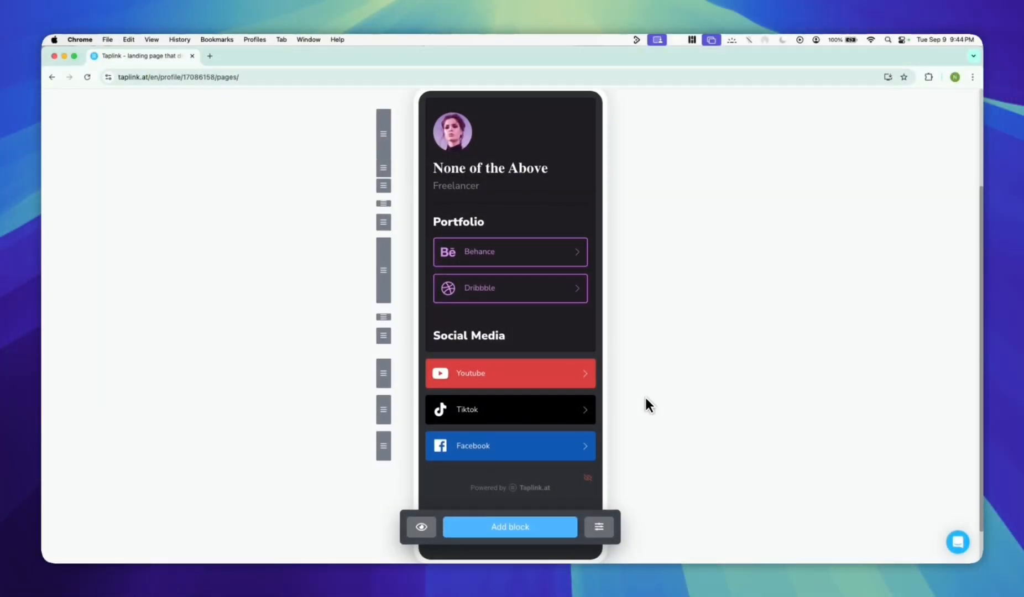
{"action": "scroll", "coordinate": [645, 397], "scroll_direction": "down", "scroll_amount": 1}
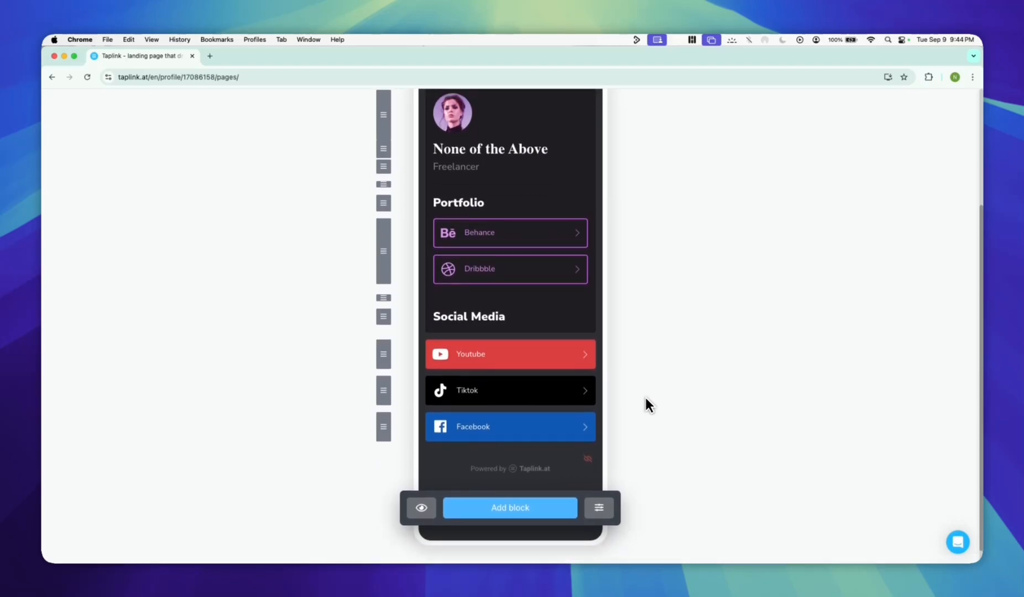
{"action": "scroll", "coordinate": [646, 398], "scroll_direction": "up", "scroll_amount": 3}
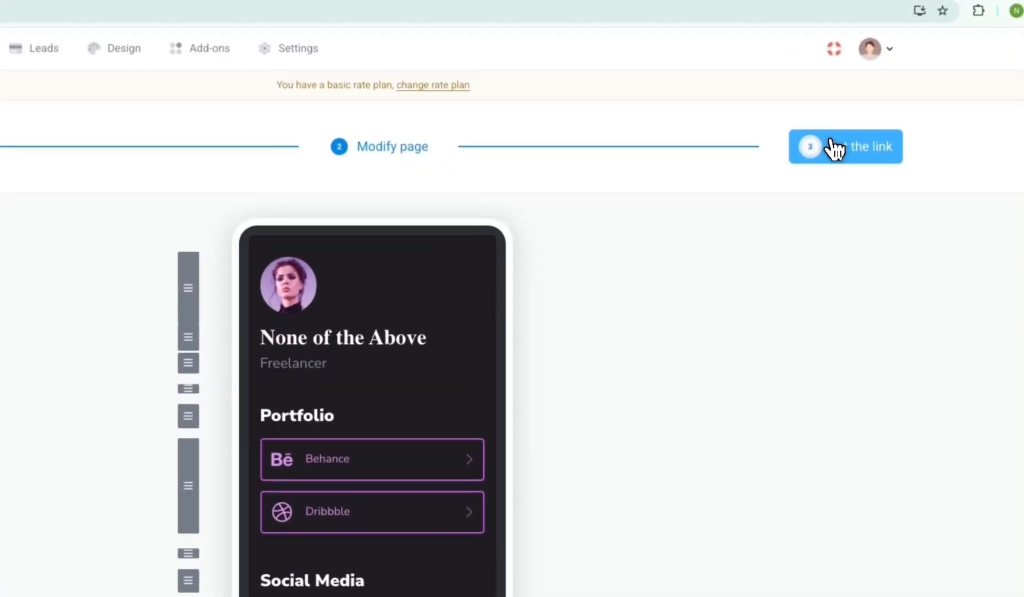
{"action": "left_click", "coordinate": [829, 164]}
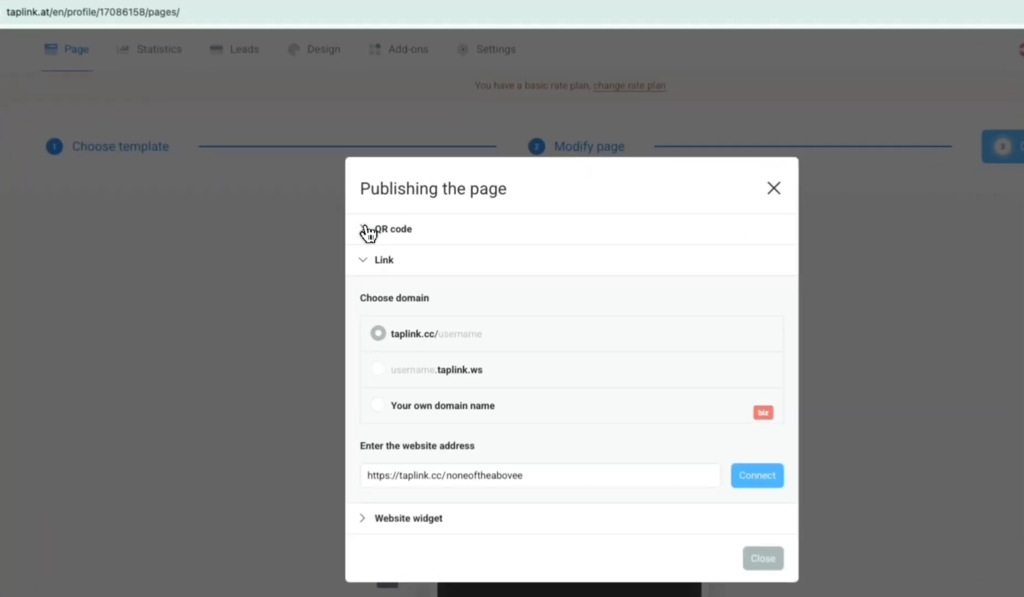
{"action": "left_click", "coordinate": [370, 228]}
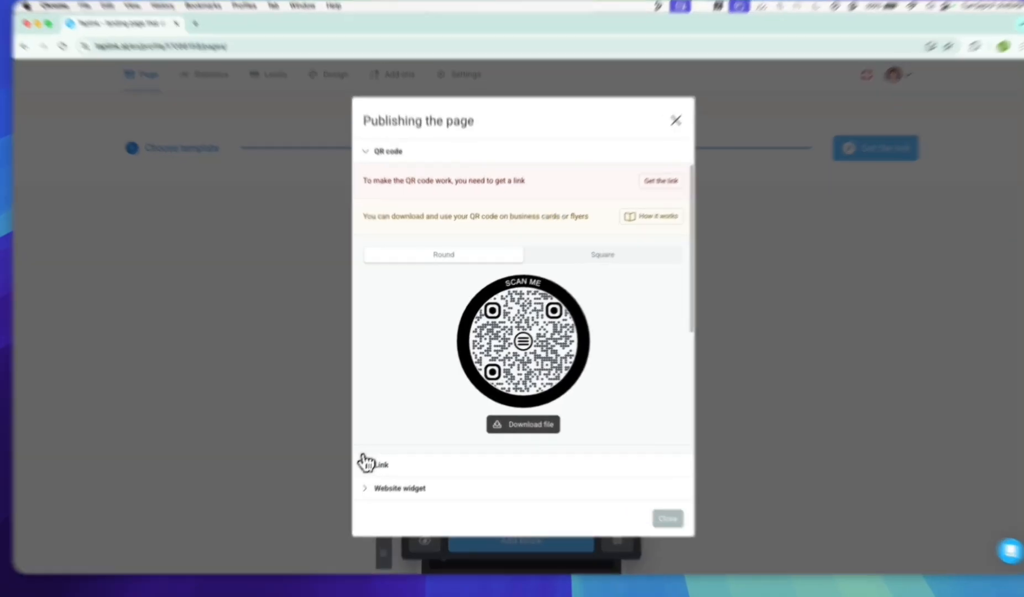
{"action": "left_click", "coordinate": [367, 462]}
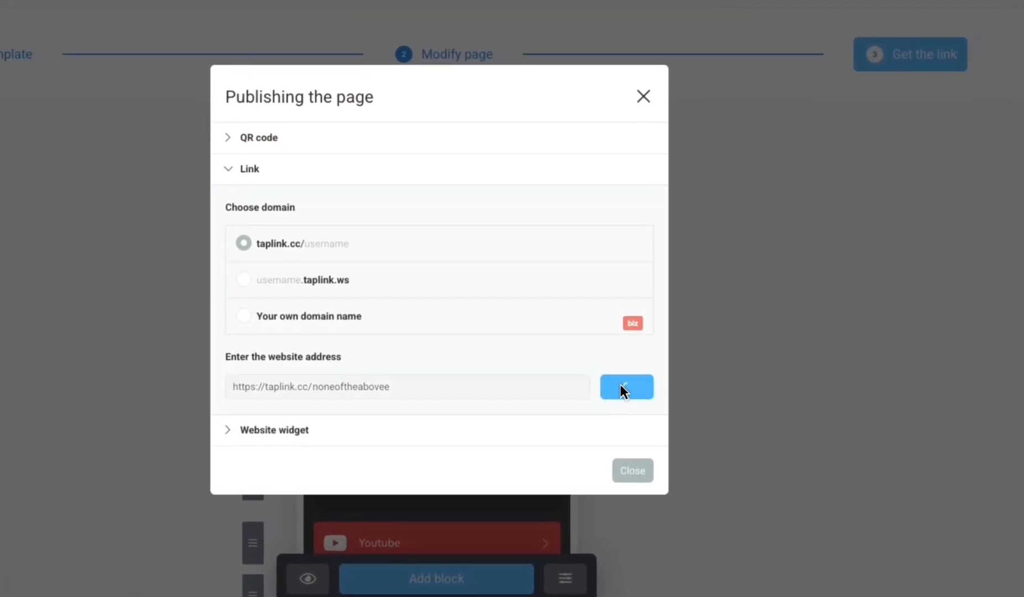
{"action": "left_click", "coordinate": [623, 387]}
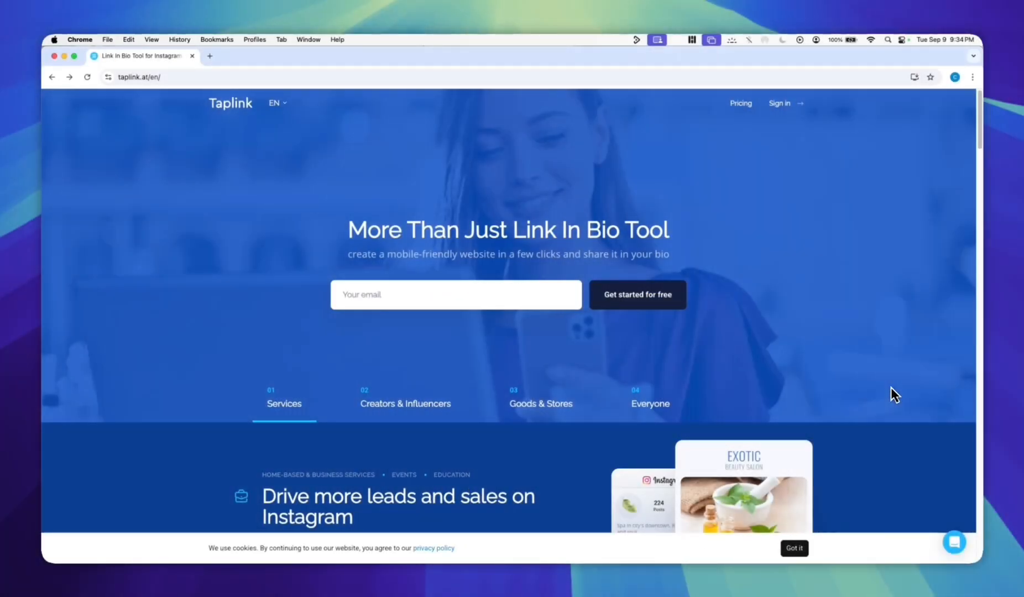
{"action": "scroll", "coordinate": [966, 394], "scroll_direction": "down", "scroll_amount": 5}
{"action": "scroll", "coordinate": [967, 394], "scroll_direction": "down", "scroll_amount": 15}
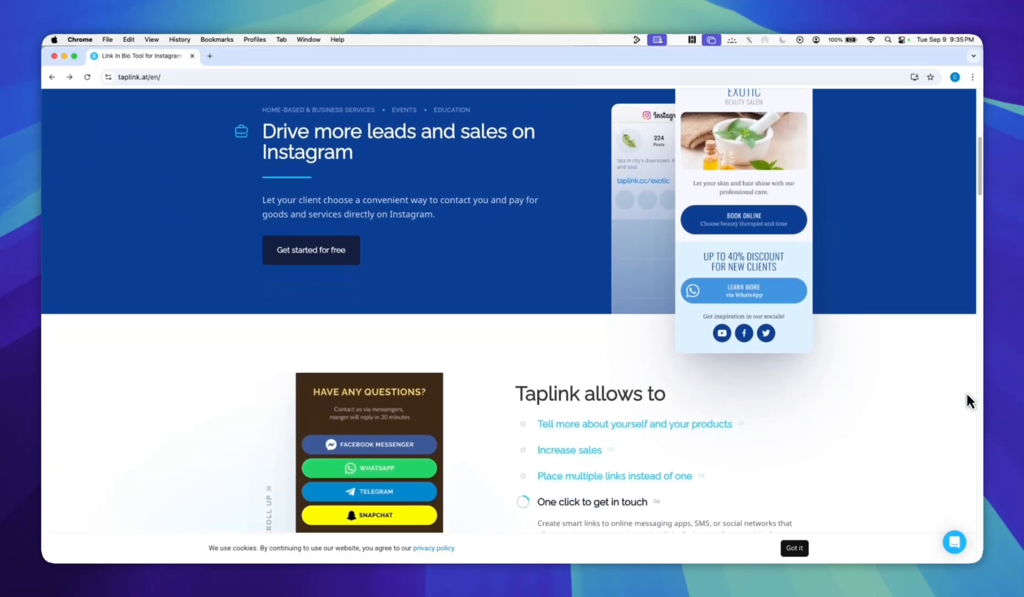
Look over the Taplink homepage and open the sign-in page.
{"action": "scroll", "coordinate": [967, 395], "scroll_direction": "down", "scroll_amount": 10}
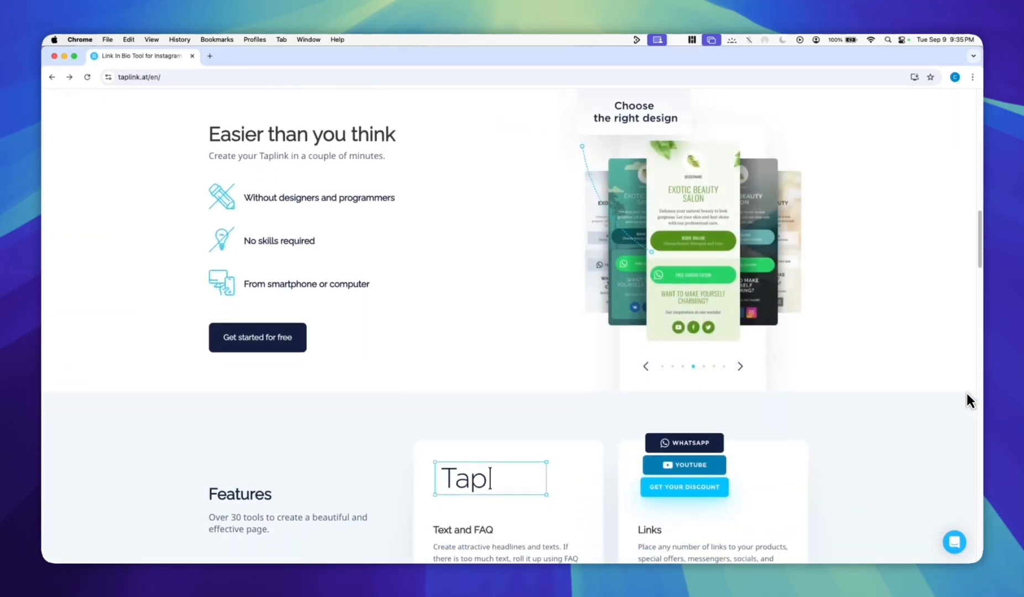
{"action": "scroll", "coordinate": [965, 392], "scroll_direction": "down", "scroll_amount": 10}
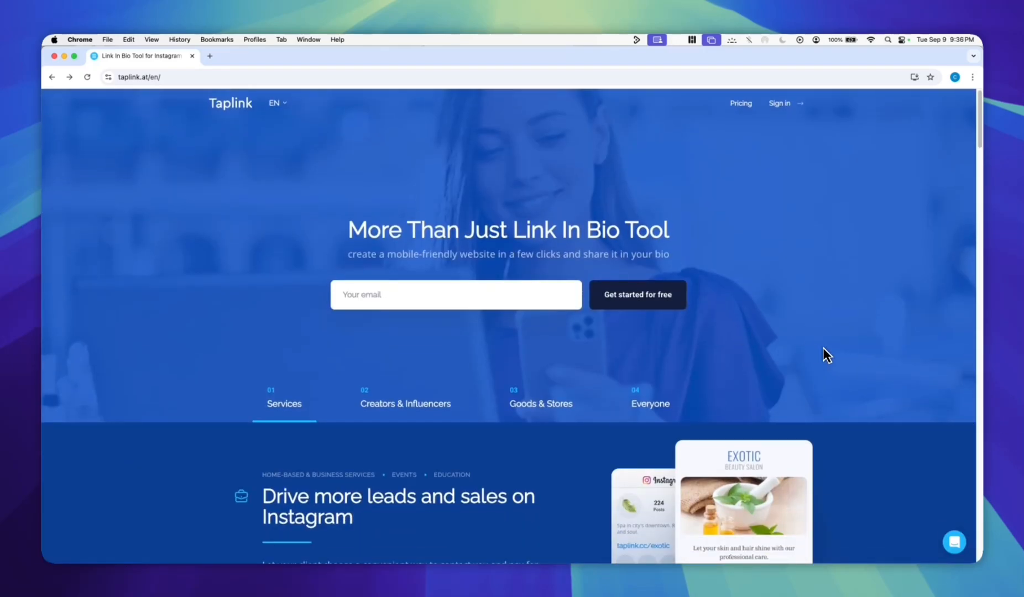
{"action": "left_click", "coordinate": [779, 103]}
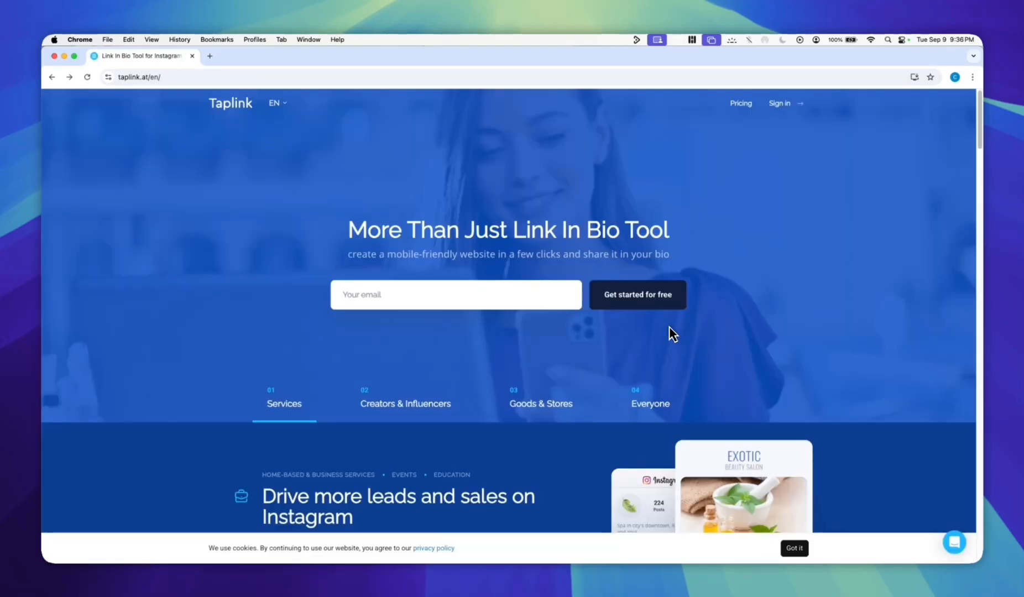
{"action": "left_click", "coordinate": [653, 299]}
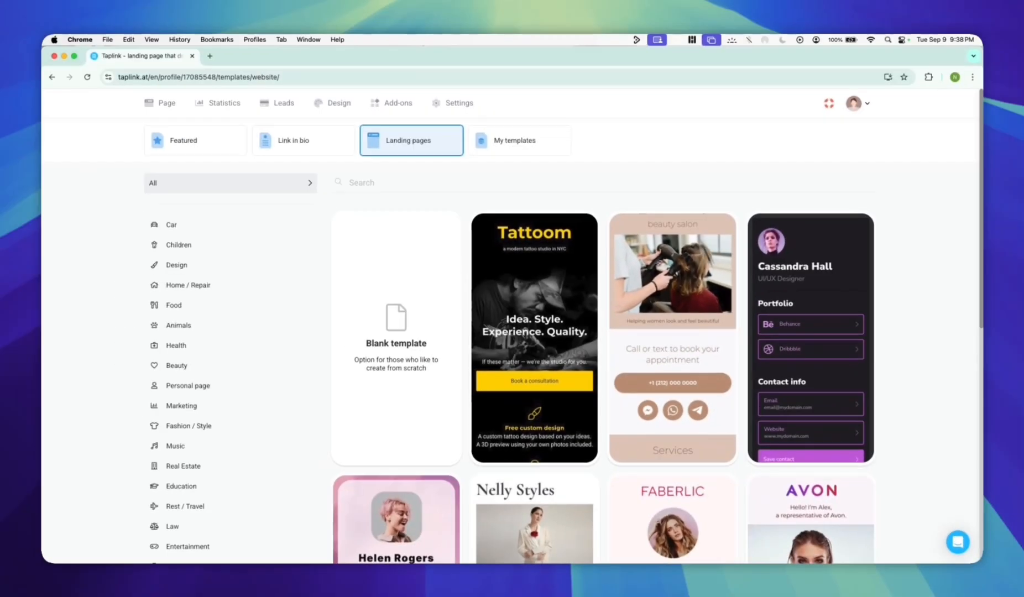
Choose the UI/UX Designer template and create a new profile with it.
{"action": "left_click", "coordinate": [777, 460]}
{"action": "left_click", "coordinate": [560, 535]}
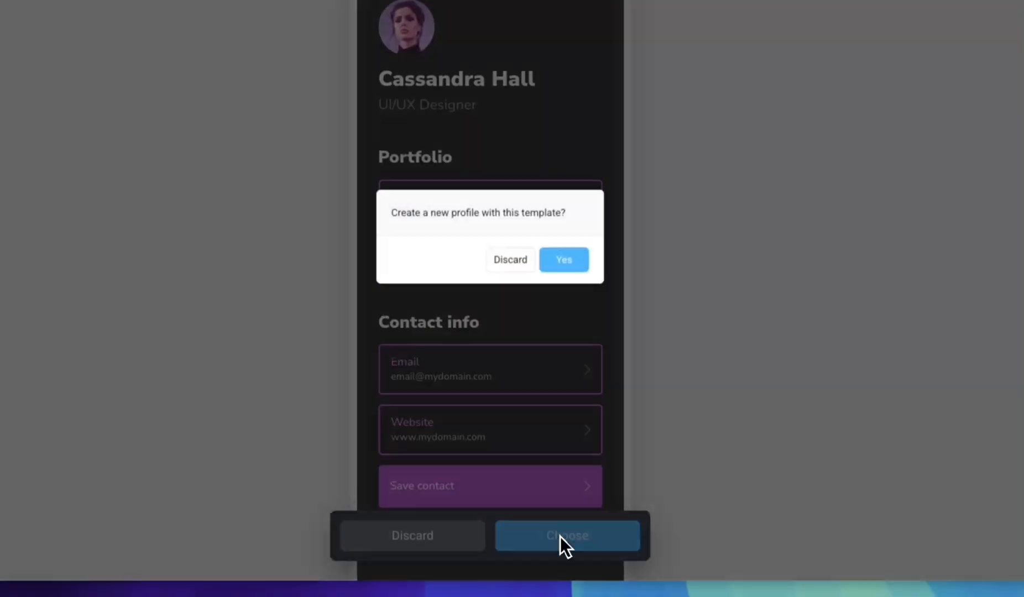
{"action": "left_click", "coordinate": [563, 259]}
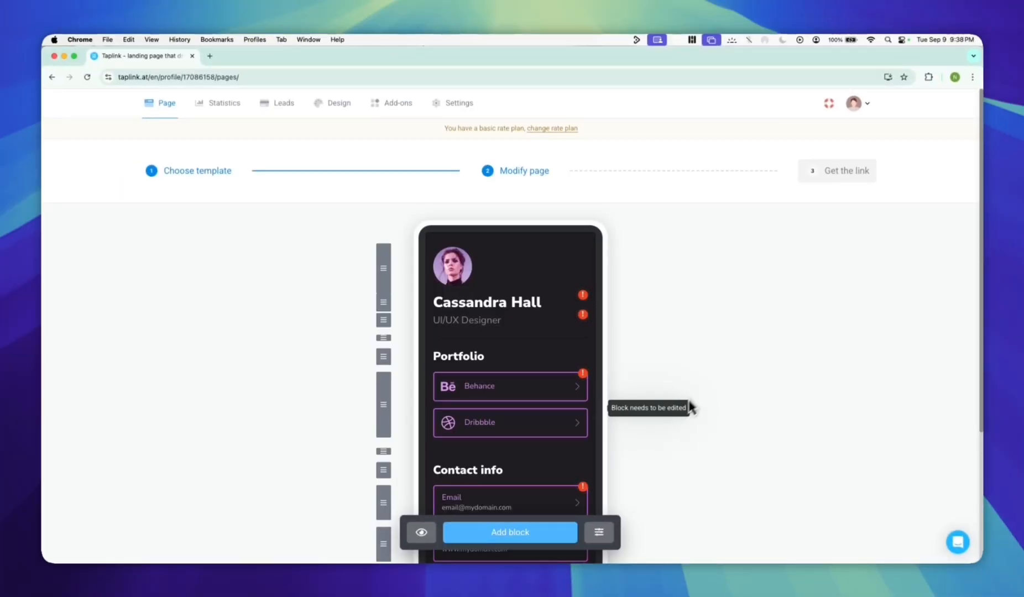
Replace the name in the top headline with "None of the Above".
{"action": "scroll", "coordinate": [701, 387], "scroll_direction": "down", "scroll_amount": 1}
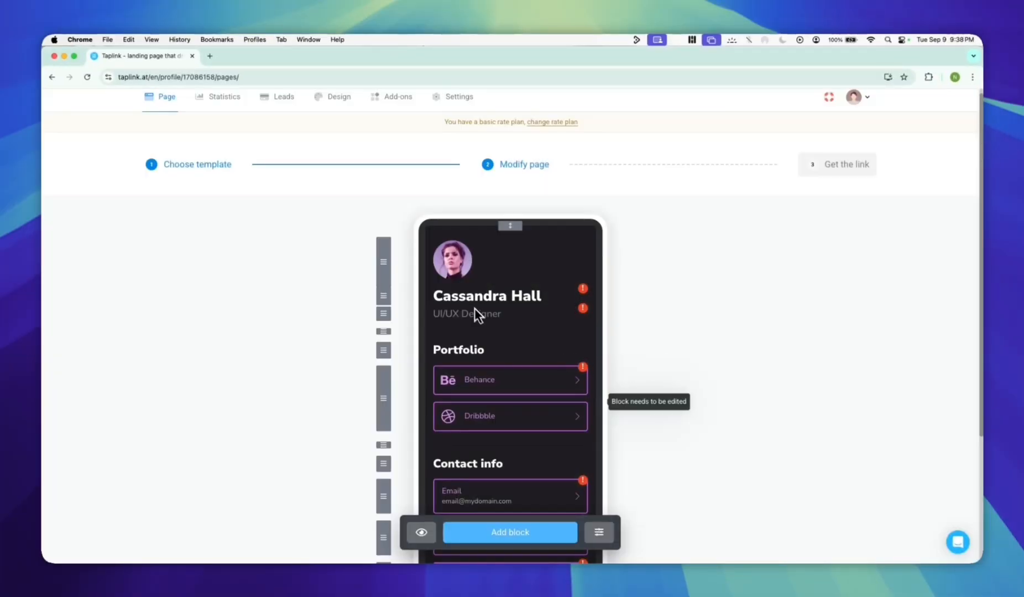
{"action": "scroll", "coordinate": [476, 312], "scroll_direction": "down", "scroll_amount": 1}
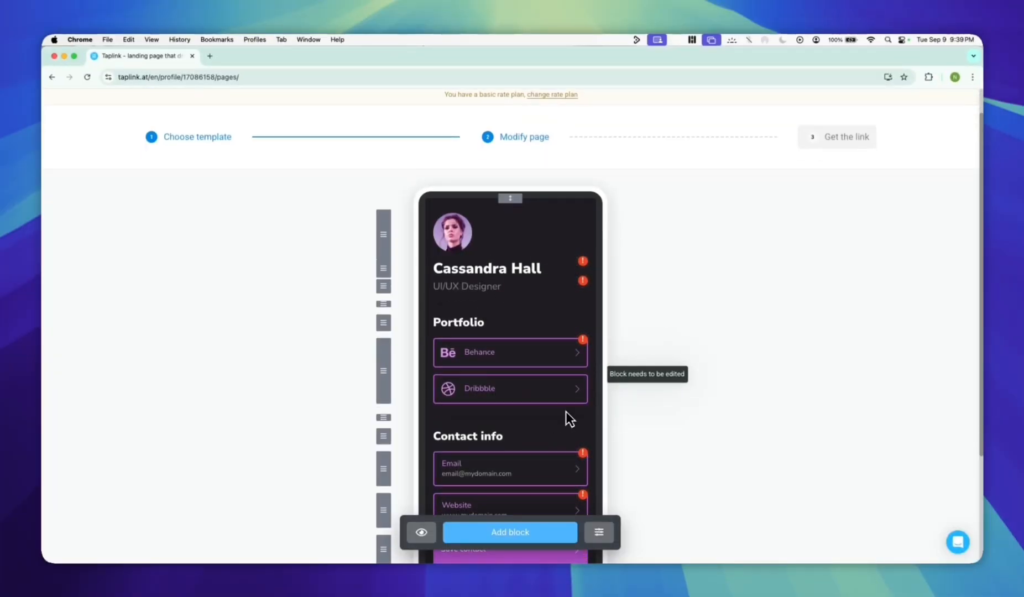
{"action": "left_click", "coordinate": [492, 271]}
{"action": "left_click_drag", "start_coordinate": [522, 320], "coordinate": [460, 320]}
{"action": "key", "text": "super+a"}
{"action": "type", "text": "None of the Above"}
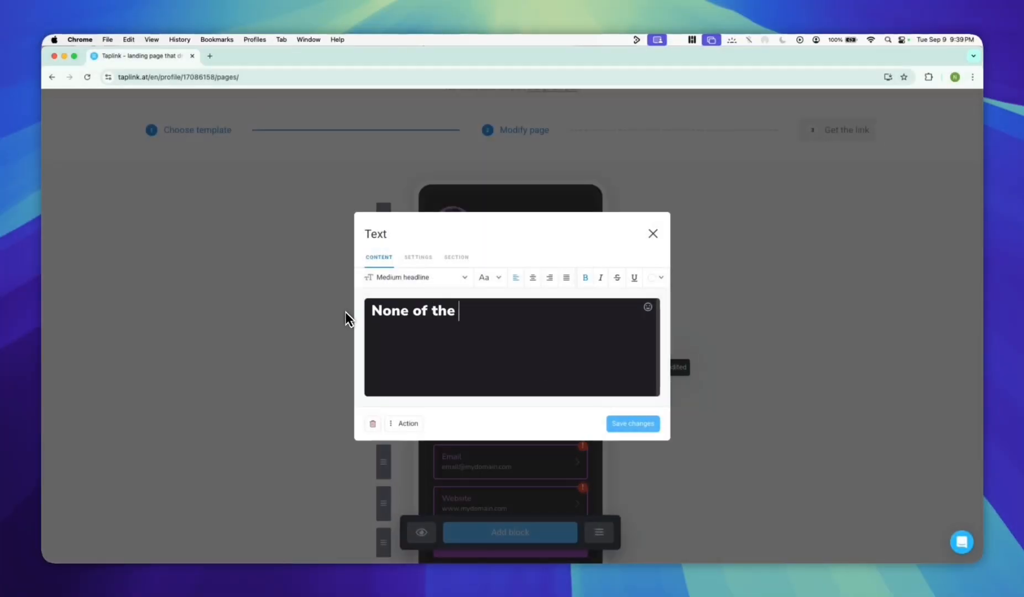
Change the "None of the Above" headline to a bold serif font without strikethrough, and save the text block.
{"action": "left_click", "coordinate": [415, 277]}
{"action": "left_click", "coordinate": [489, 277]}
{"action": "scroll", "coordinate": [517, 375], "scroll_direction": "down", "scroll_amount": 10}
{"action": "left_click", "coordinate": [502, 396]}
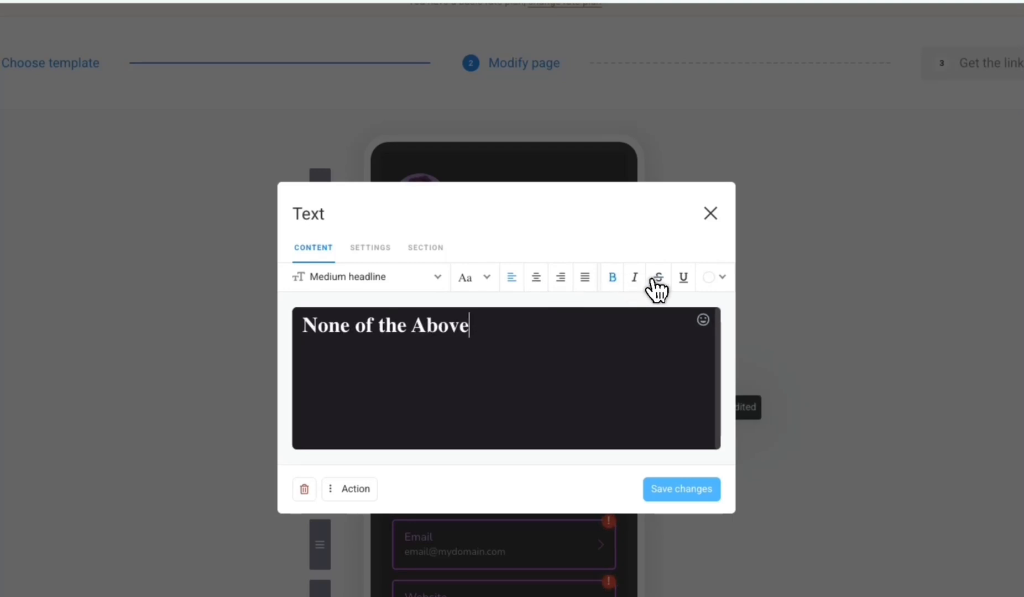
{"action": "left_click", "coordinate": [655, 276]}
{"action": "left_click", "coordinate": [652, 282]}
{"action": "left_click", "coordinate": [650, 423]}
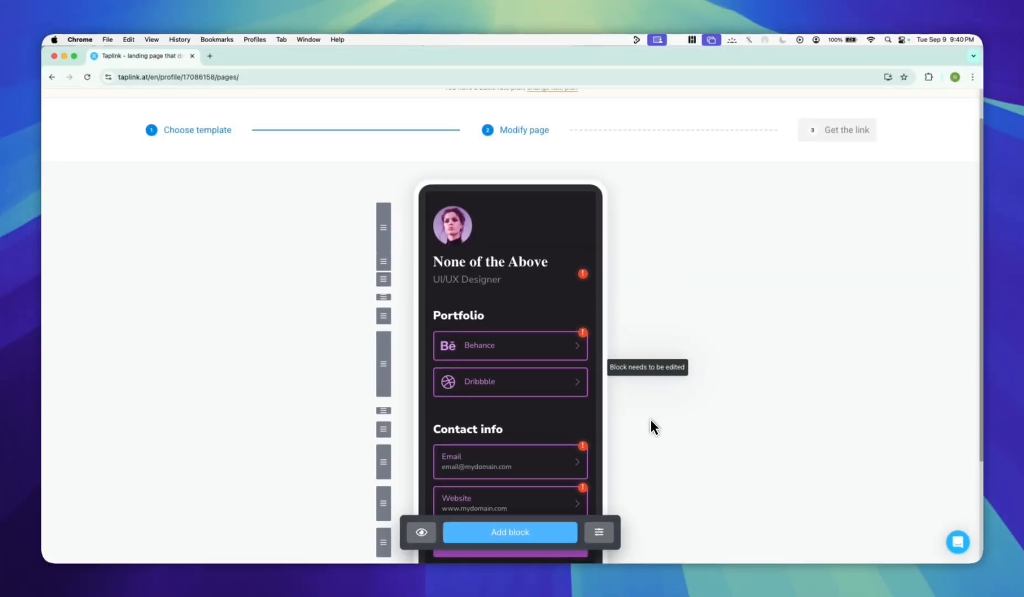
Replace the "UI/UX Designer" tagline with "Freelancer" without inserting an emoji, and save the text block.
{"action": "left_click", "coordinate": [487, 283]}
{"action": "left_click_drag", "start_coordinate": [379, 309], "coordinate": [508, 332]}
{"action": "key", "text": "BackSpace"}
{"action": "key", "text": "BackSpace"}
{"action": "type", "text": "Freelancer"}
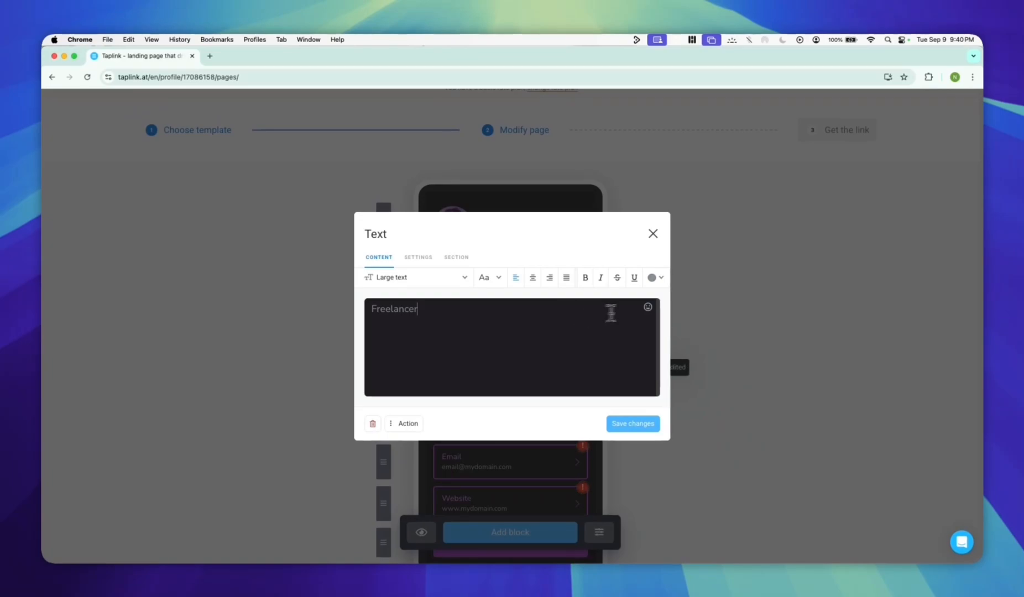
{"action": "left_click", "coordinate": [648, 306]}
{"action": "left_click", "coordinate": [648, 307]}
{"action": "left_click", "coordinate": [644, 422]}
Change the "Contact info" heading to "Social Media" and save the block.
{"action": "left_click", "coordinate": [464, 428]}
{"action": "left_click_drag", "start_coordinate": [397, 310], "coordinate": [430, 319]}
{"action": "key", "text": "BackSpace"}
{"action": "key", "text": "BackSpace"}
{"action": "key", "text": "BackSpace"}
{"action": "key", "text": "BackSpace"}
{"action": "key", "text": "BackSpace"}
{"action": "type", "text": "Social Media"}
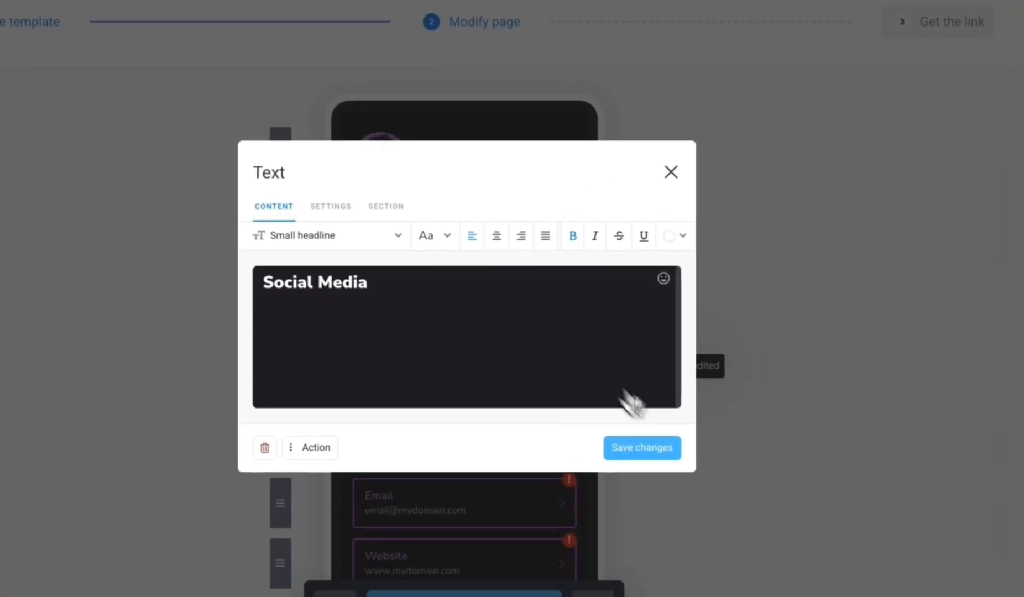
{"action": "left_click", "coordinate": [632, 424]}
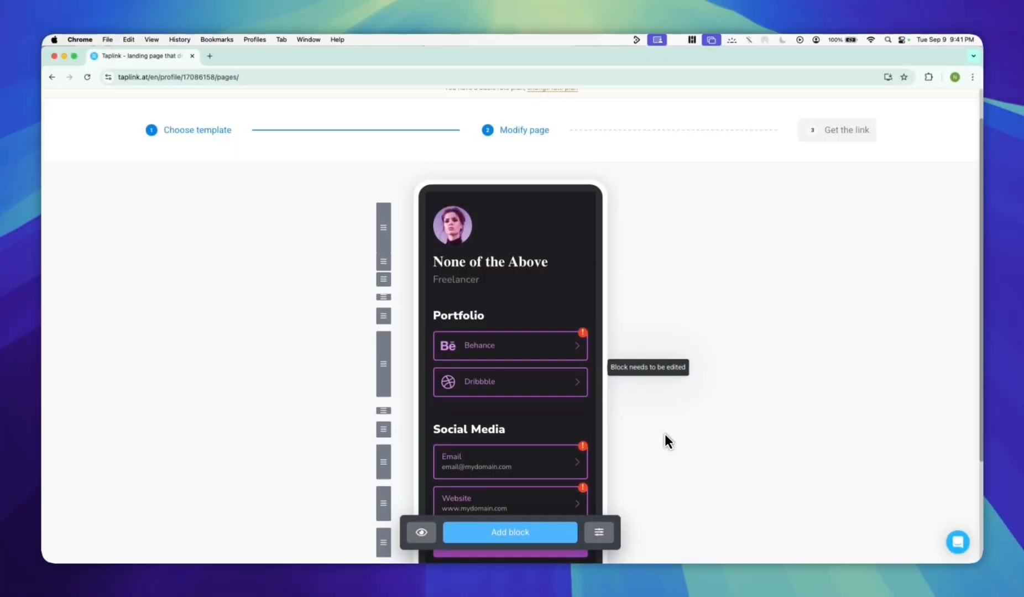
Delete the Email, Website and Save contact blocks under the Social Media heading.
{"action": "scroll", "coordinate": [668, 438], "scroll_direction": "down", "scroll_amount": 2}
{"action": "scroll", "coordinate": [665, 428], "scroll_direction": "down", "scroll_amount": 1}
{"action": "left_click", "coordinate": [536, 405]}
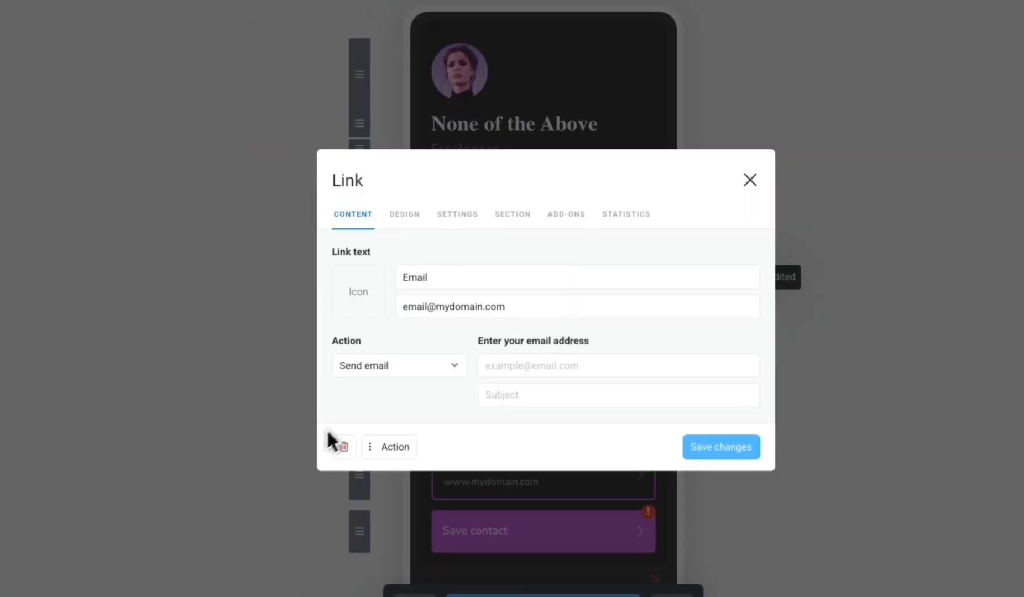
{"action": "left_click", "coordinate": [373, 422]}
{"action": "left_click", "coordinate": [550, 406]}
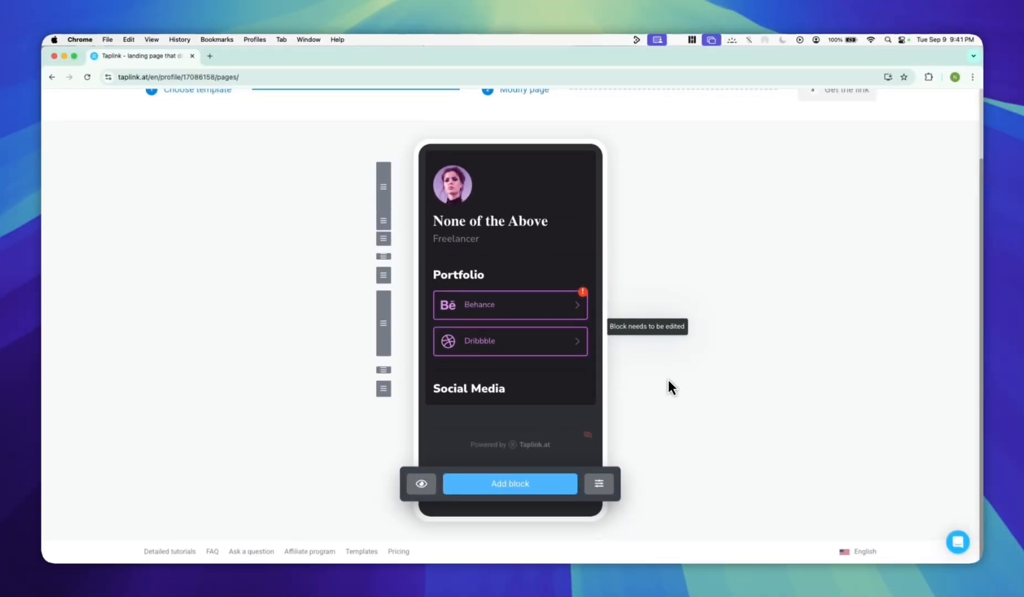
Add a Youtube block from Social networks with the headline "Youtube" and the copied channel link, and save it.
{"action": "left_click", "coordinate": [509, 483]}
{"action": "left_click", "coordinate": [598, 366]}
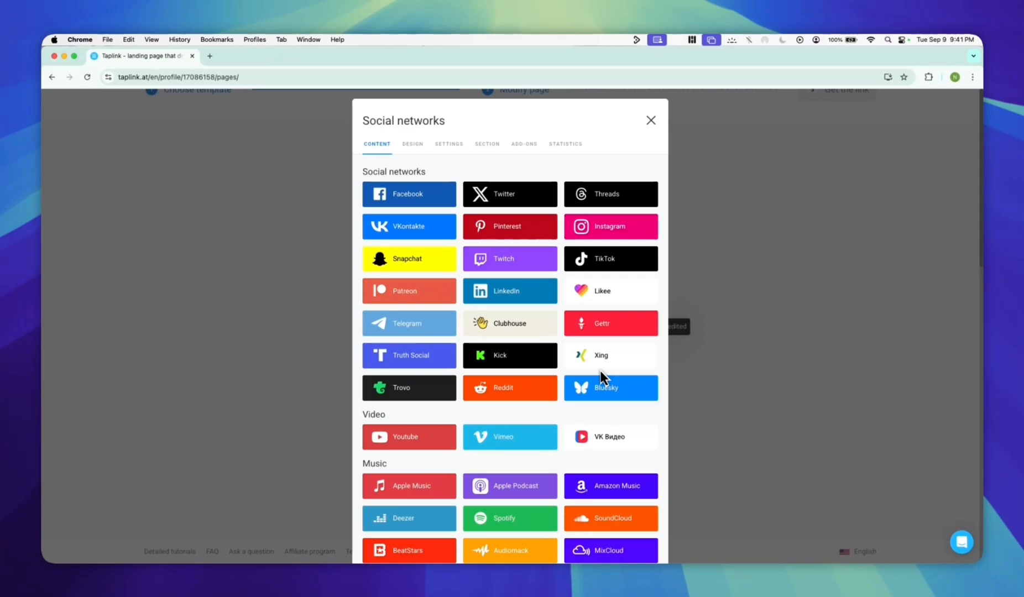
{"action": "left_click", "coordinate": [430, 437]}
{"action": "type", "text": "Youtube"}
{"action": "left_click", "coordinate": [598, 309]}
{"action": "type", "text": "https://www.youtube.com/"}
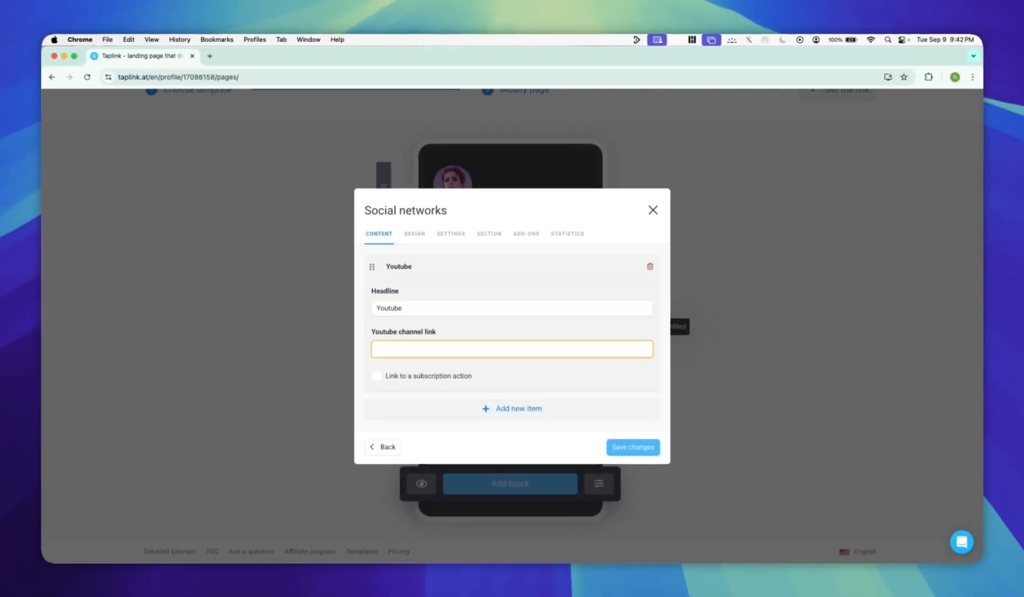
{"action": "left_click", "coordinate": [633, 447]}
Add a TikTok block from Social networks with the headline "Tiktok" and the copied profile link, and save it.
{"action": "left_click", "coordinate": [509, 483]}
{"action": "left_click", "coordinate": [598, 366]}
{"action": "left_click", "coordinate": [611, 258]}
{"action": "type", "text": "Tiktok"}
{"action": "key", "text": "Tab"}
{"action": "type", "text": "https://www.youtube.com/"}
{"action": "left_click", "coordinate": [635, 433]}
Add a Facebook block from Social networks with the headline "Facebook" and the copied profile link.
{"action": "left_click", "coordinate": [510, 486]}
{"action": "left_click", "coordinate": [608, 310]}
{"action": "left_click", "coordinate": [423, 251]}
{"action": "type", "text": "Facebook"}
{"action": "key", "text": "Tab"}
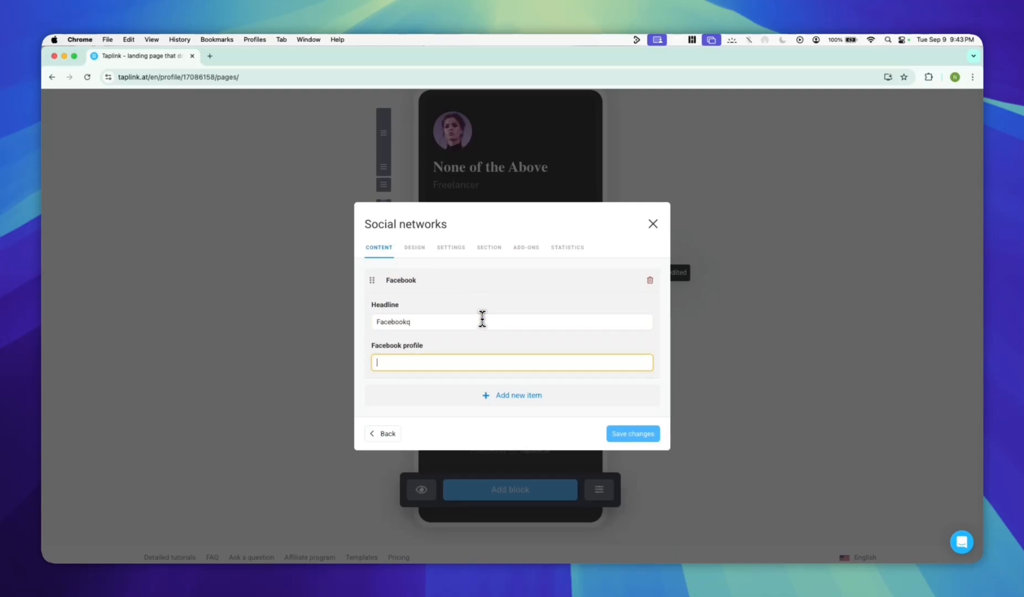
{"action": "left_click", "coordinate": [587, 363]}
{"action": "type", "text": "https://www.facebook.com"}
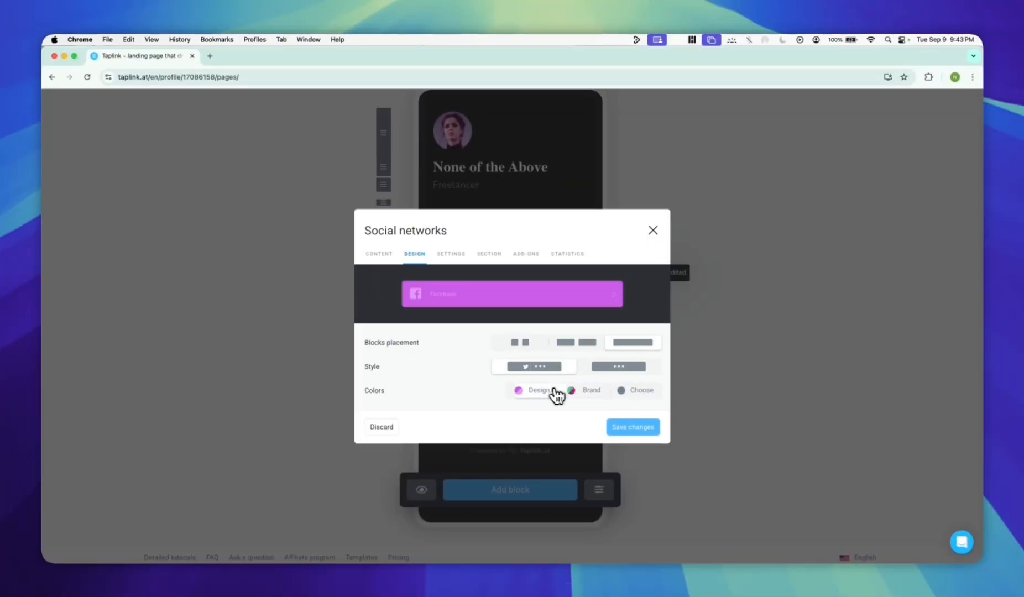
Try the Design colors on the Facebook block, return it to Brand colors, and save the block.
{"action": "left_click", "coordinate": [547, 390]}
{"action": "left_click", "coordinate": [590, 391]}
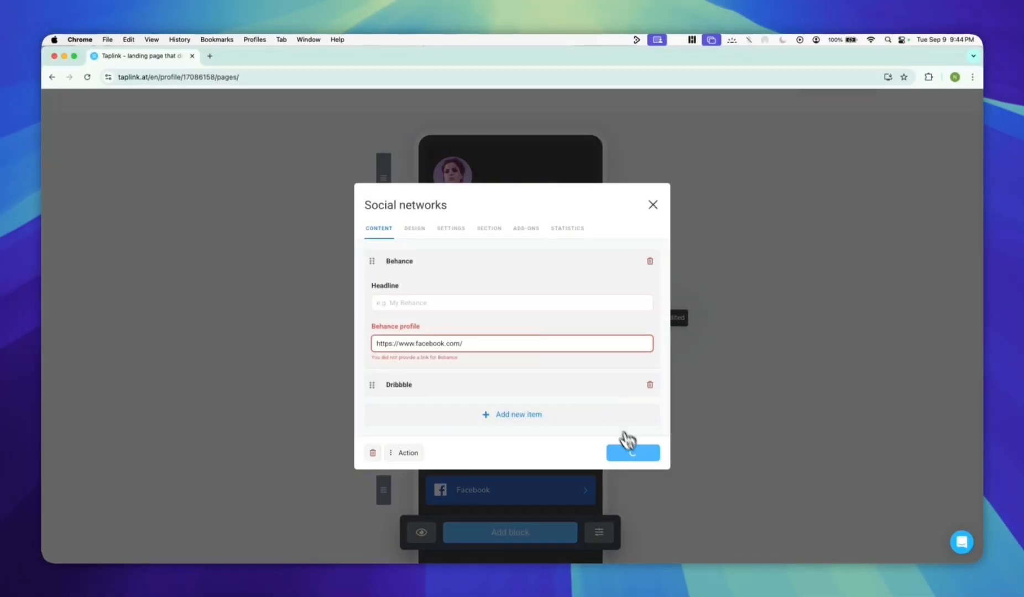
{"action": "left_click", "coordinate": [624, 445]}
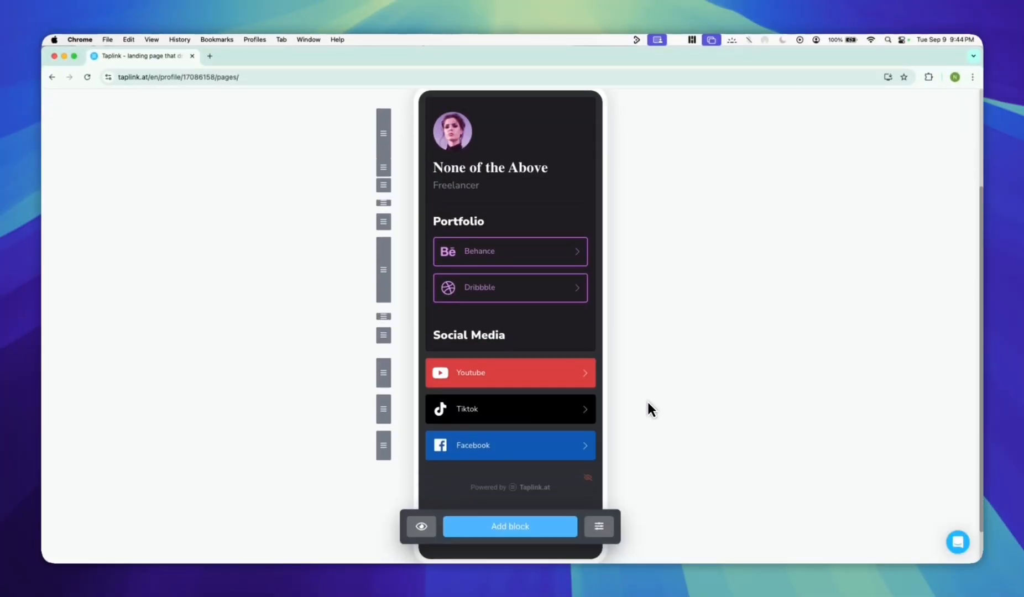
{"action": "scroll", "coordinate": [645, 397], "scroll_direction": "up", "scroll_amount": 3}
{"action": "left_click", "coordinate": [837, 171]}
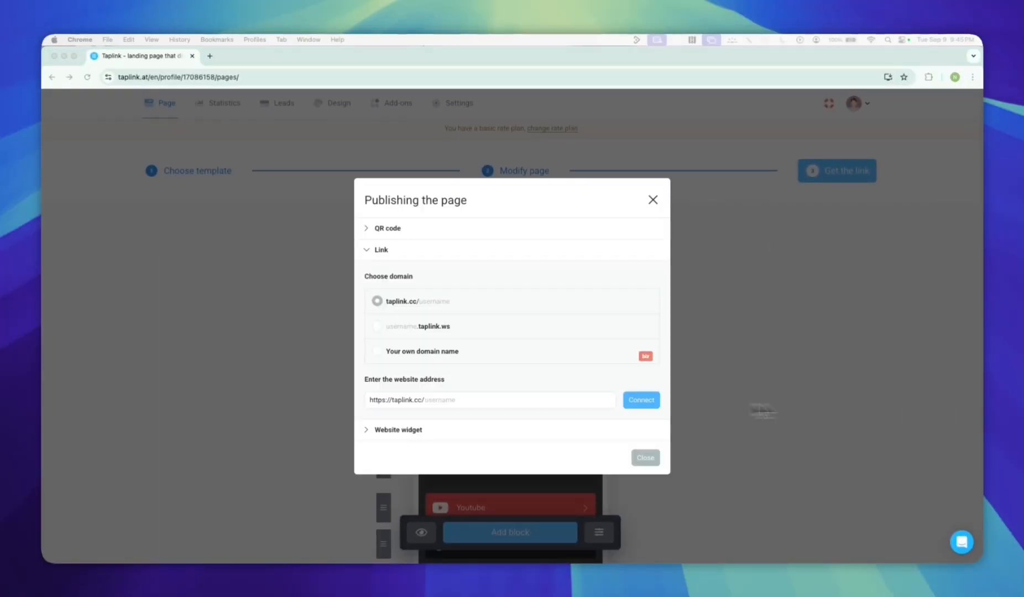
{"action": "left_click", "coordinate": [464, 396]}
{"action": "type", "text": "noneoftheabove"}
{"action": "left_click", "coordinate": [641, 400]}
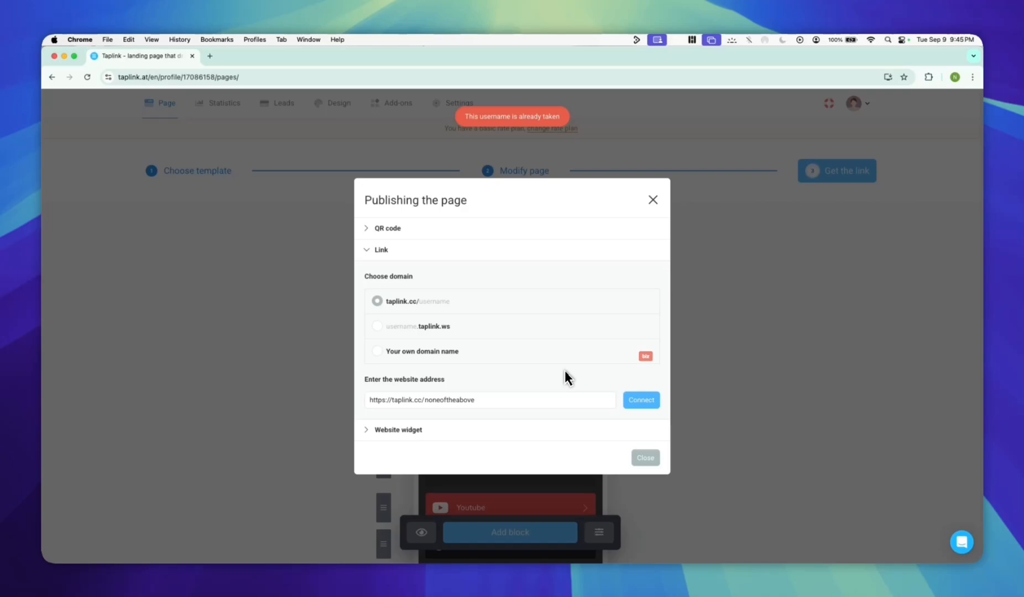
{"action": "left_click", "coordinate": [402, 403]}
{"action": "type", "text": "e"}
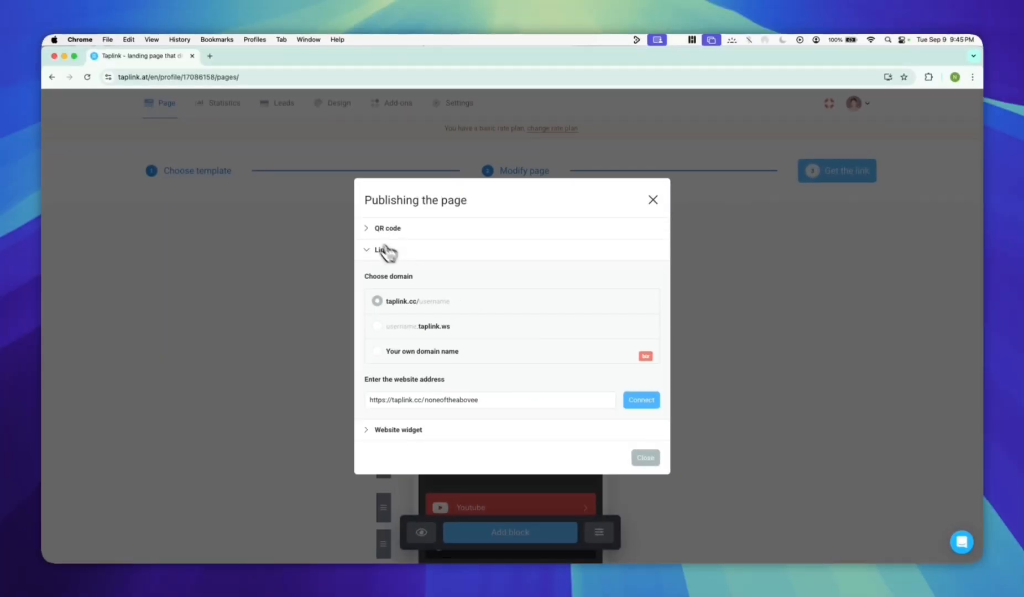
{"action": "left_click", "coordinate": [387, 228]}
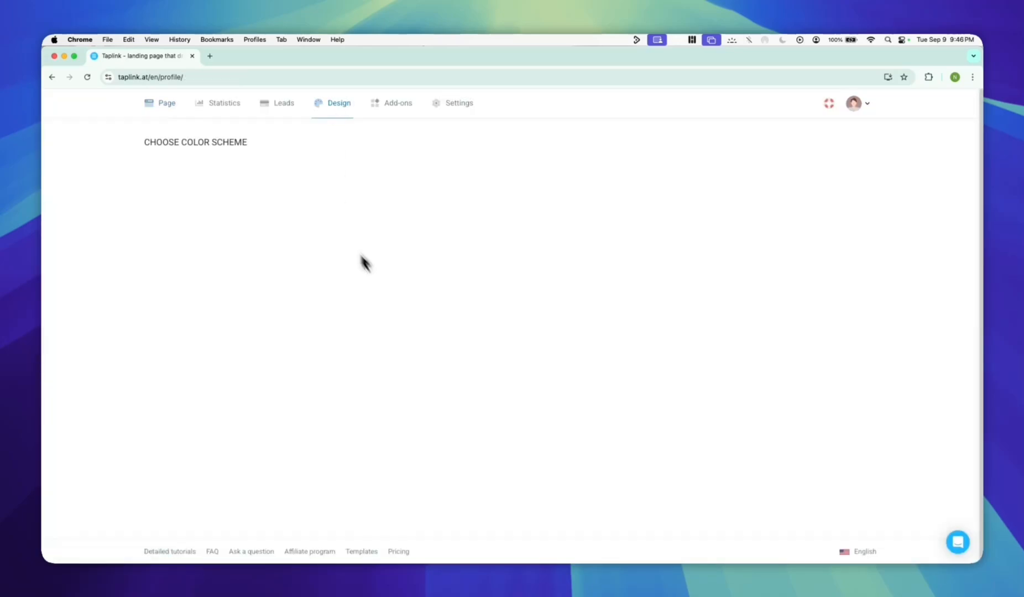
Preview the customised page design and open the rate plan pricing.
{"action": "left_click", "coordinate": [383, 350]}
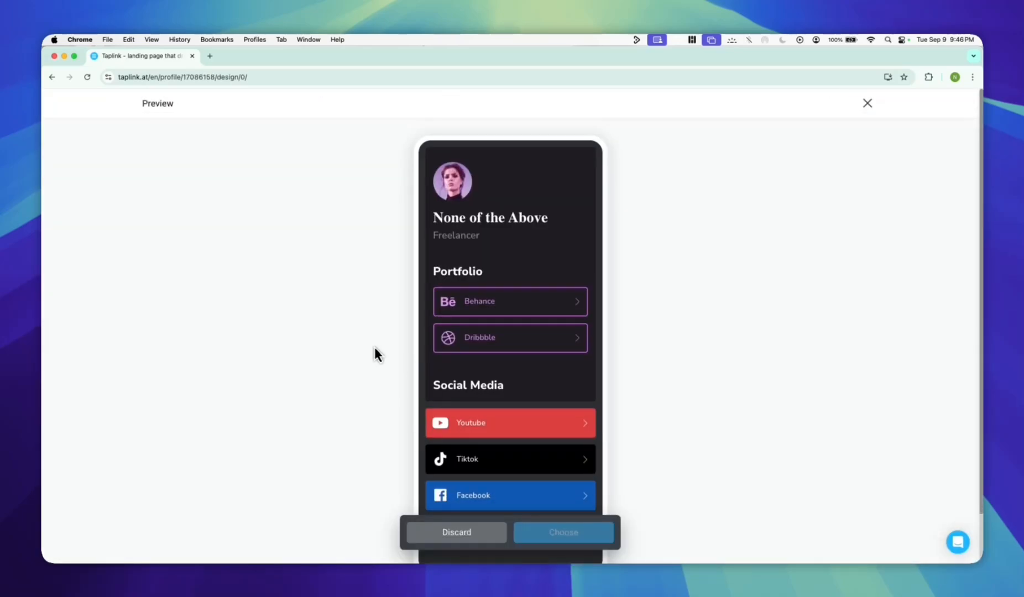
{"action": "scroll", "coordinate": [708, 301], "scroll_direction": "down", "scroll_amount": 1}
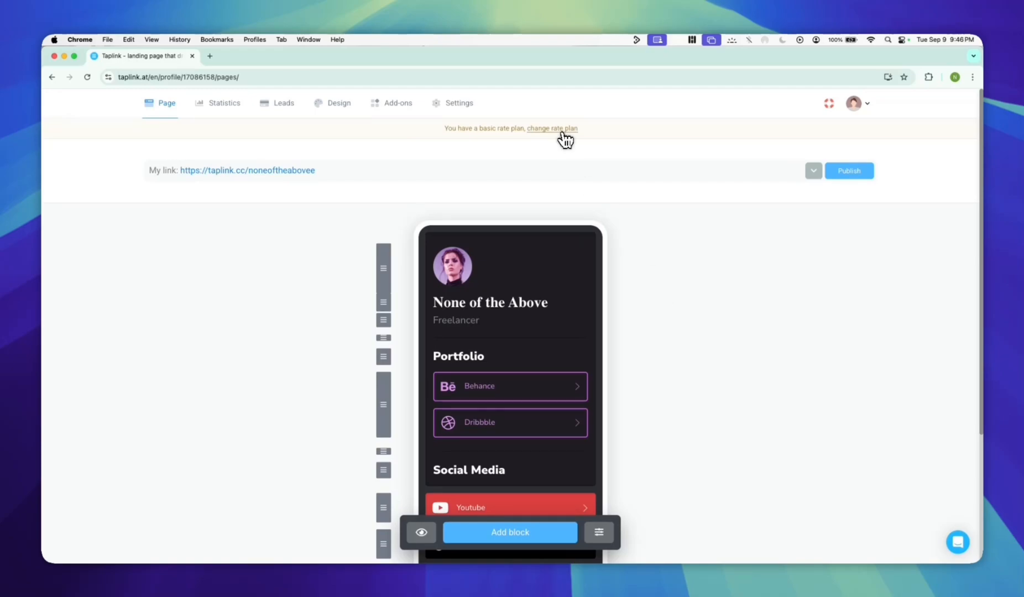
{"action": "left_click", "coordinate": [561, 133]}
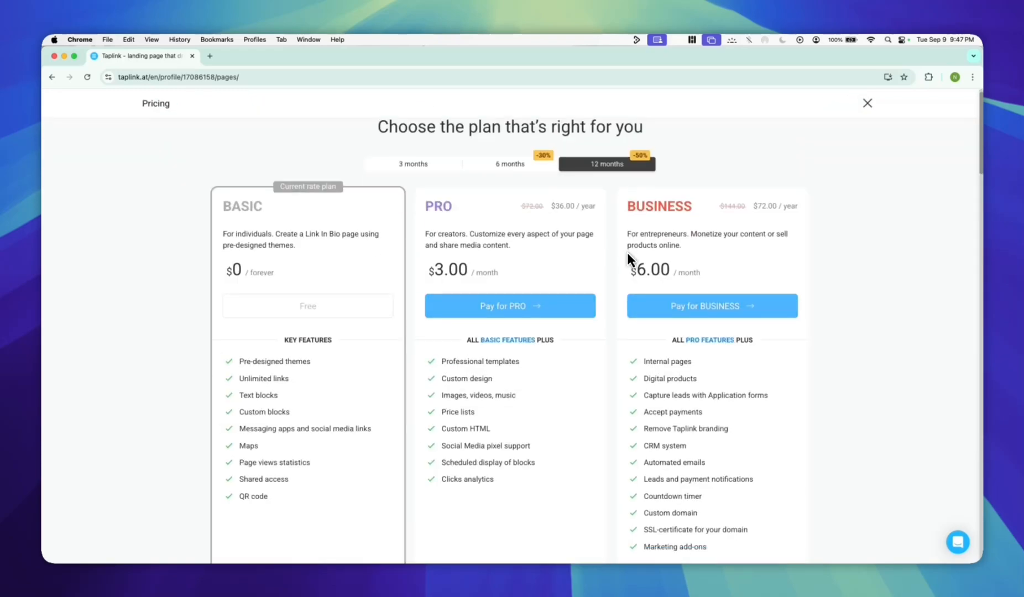